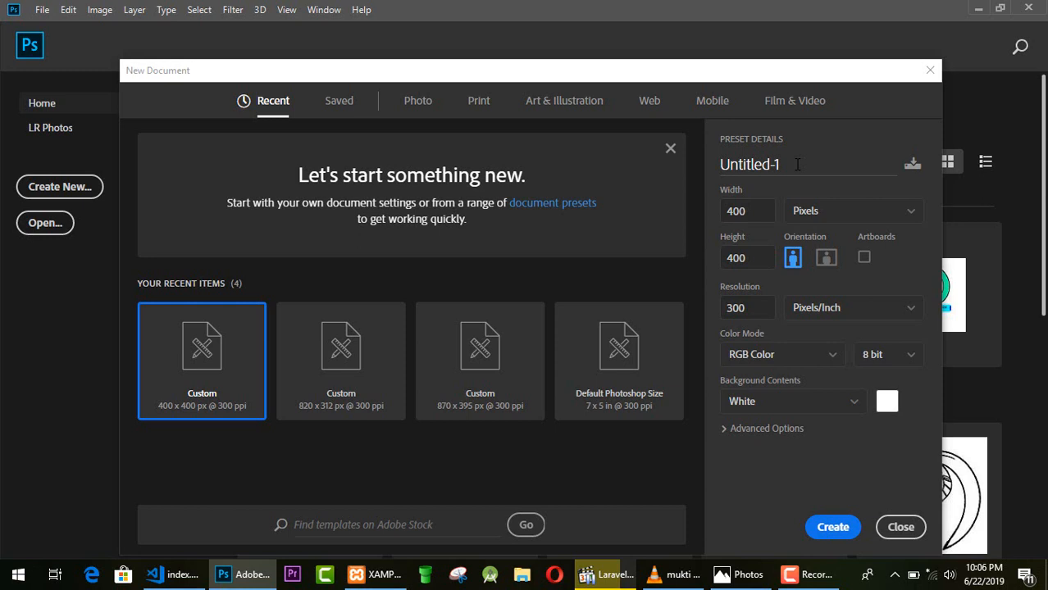
Name the new document "text in circle".
click(797, 165)
key(BackSpace)
text(text )
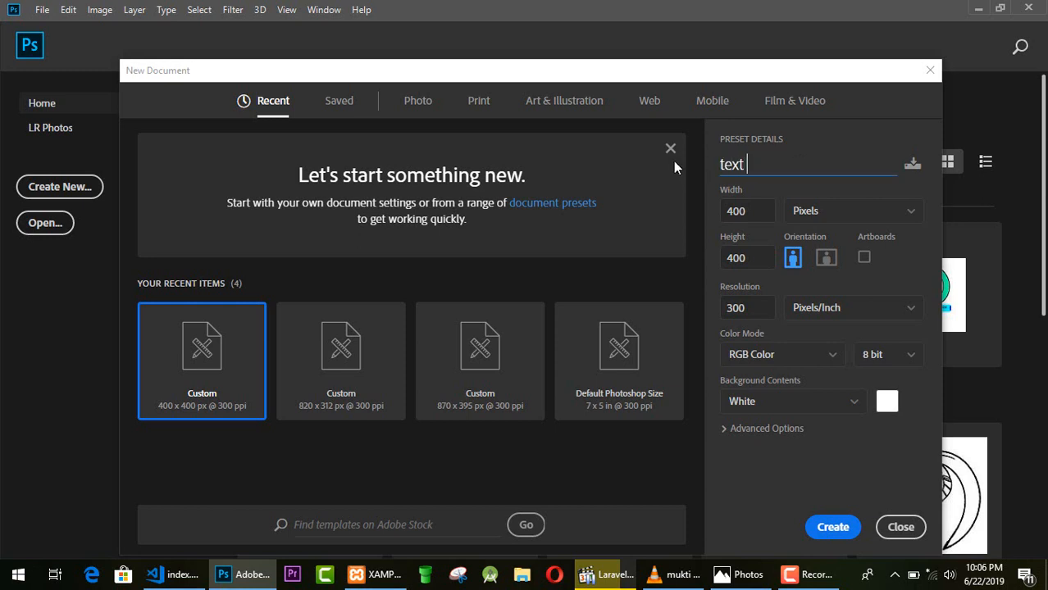
text(in circle)
Create the document at 400 by 400 pixels with a resolution of 300 pixels/inch.
click(753, 210)
click(749, 259)
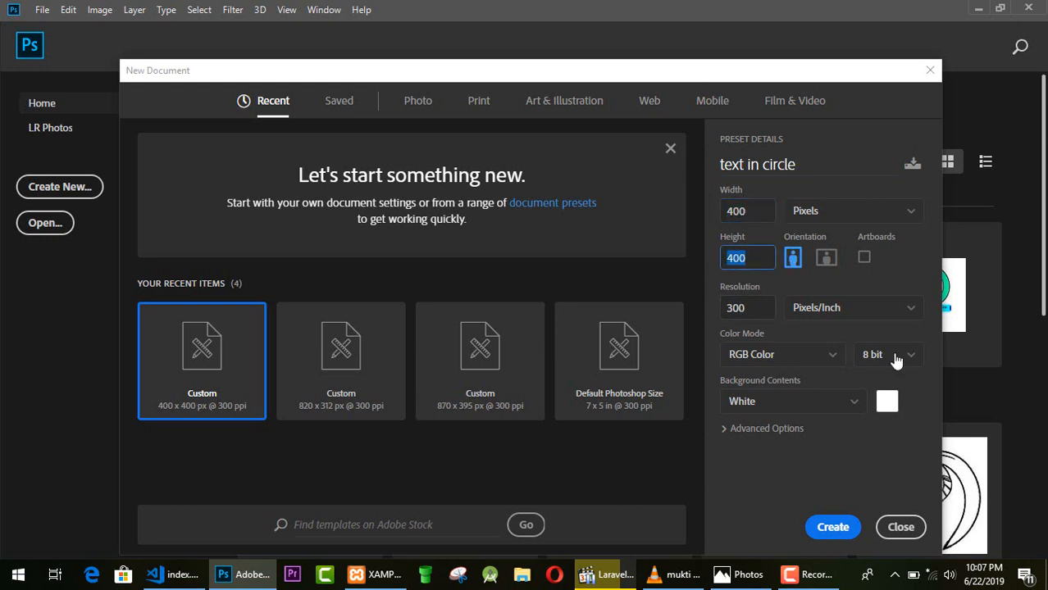
click(905, 212)
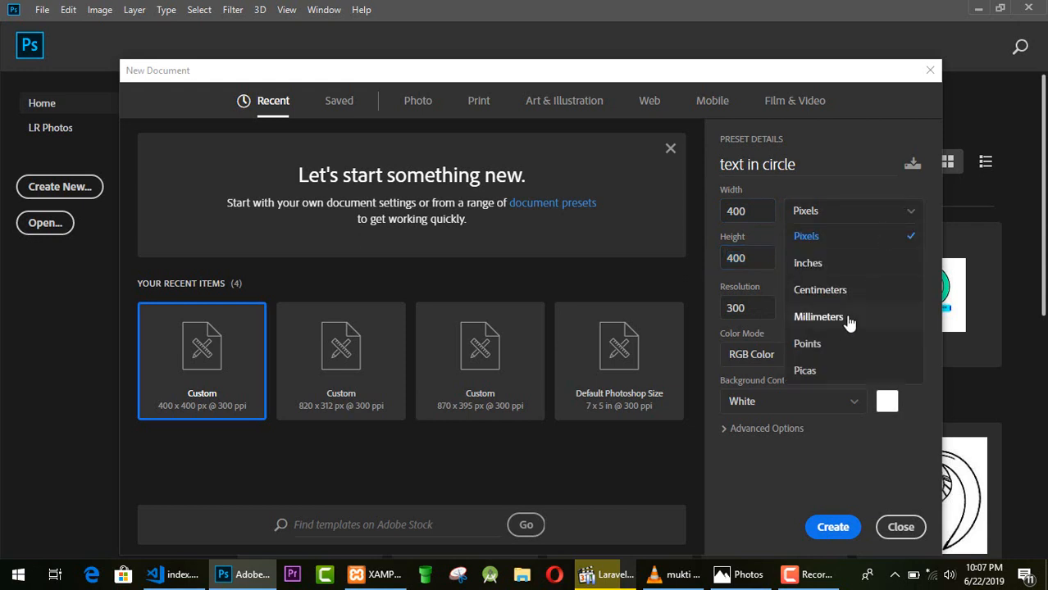
click(817, 243)
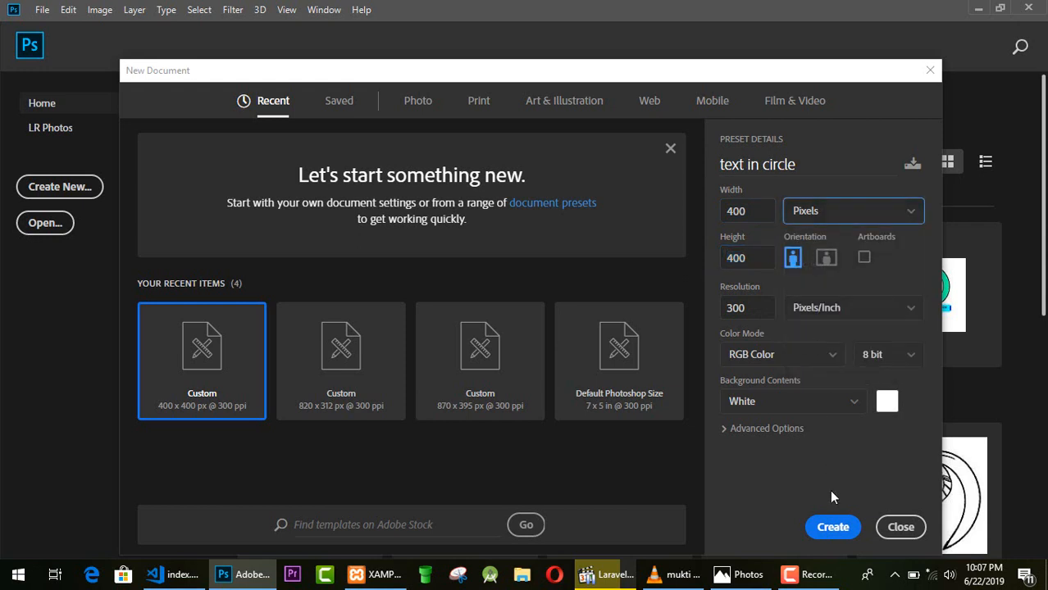
drag(754, 307, 662, 351)
double_click(747, 308)
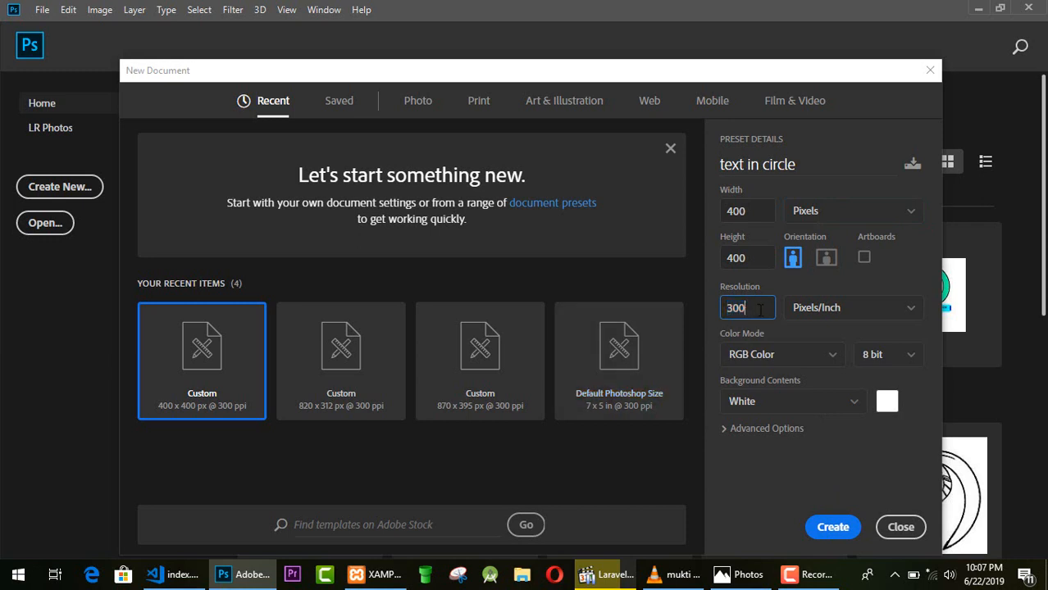
click(864, 307)
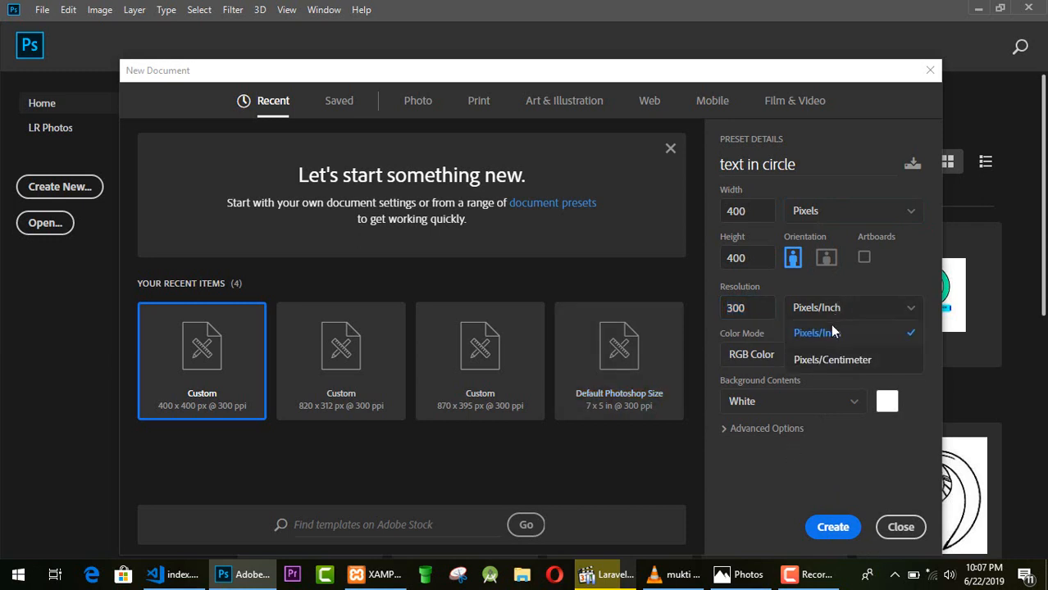
click(830, 333)
click(825, 529)
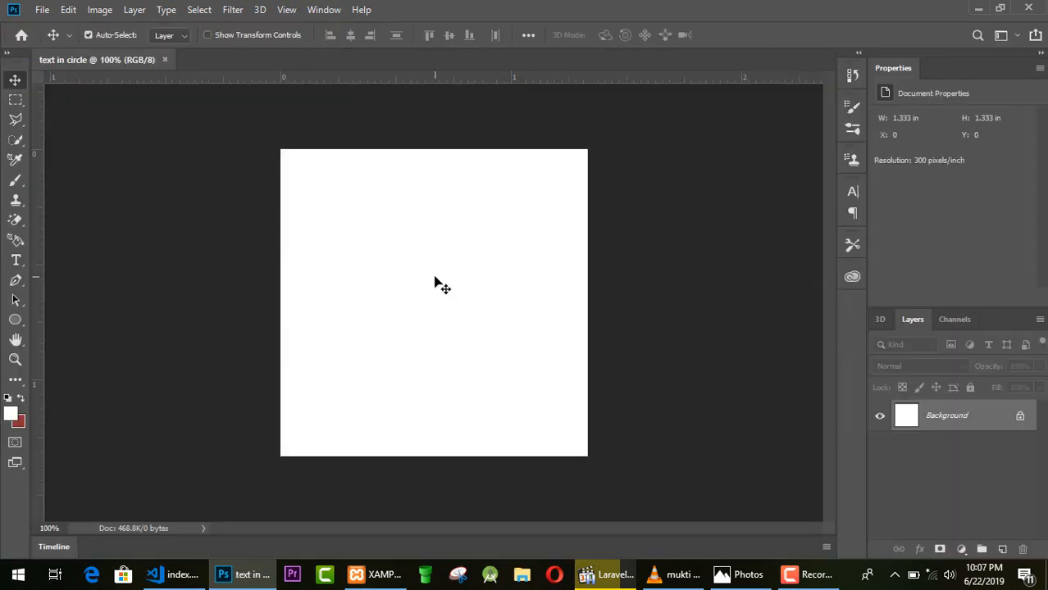
Draw a rectangle about 217 by 141 px in the upper canvas and an ellipse about 155 by 162 px near the centre.
click(15, 323)
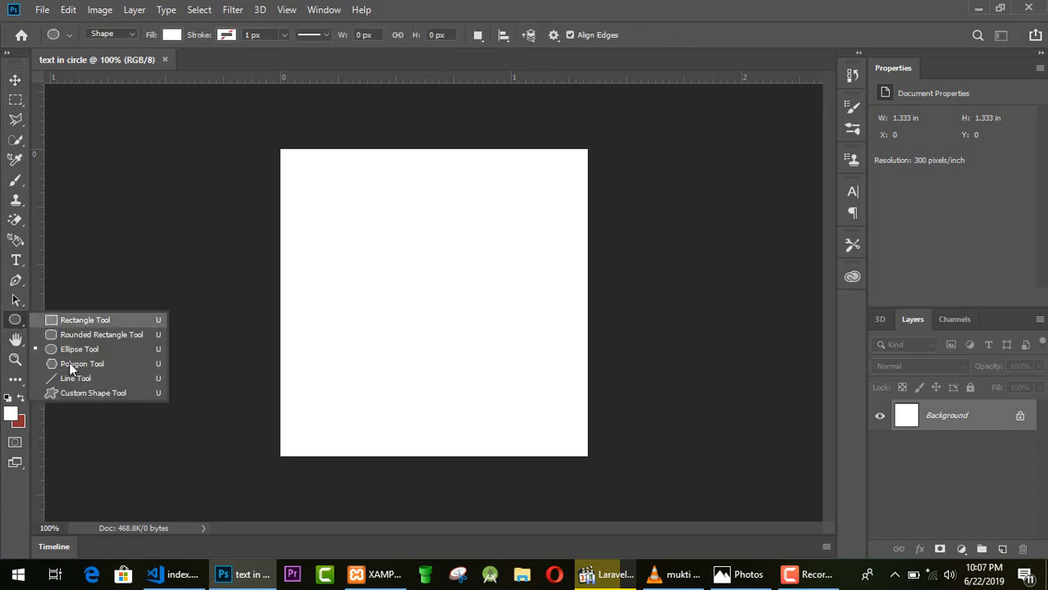
click(83, 322)
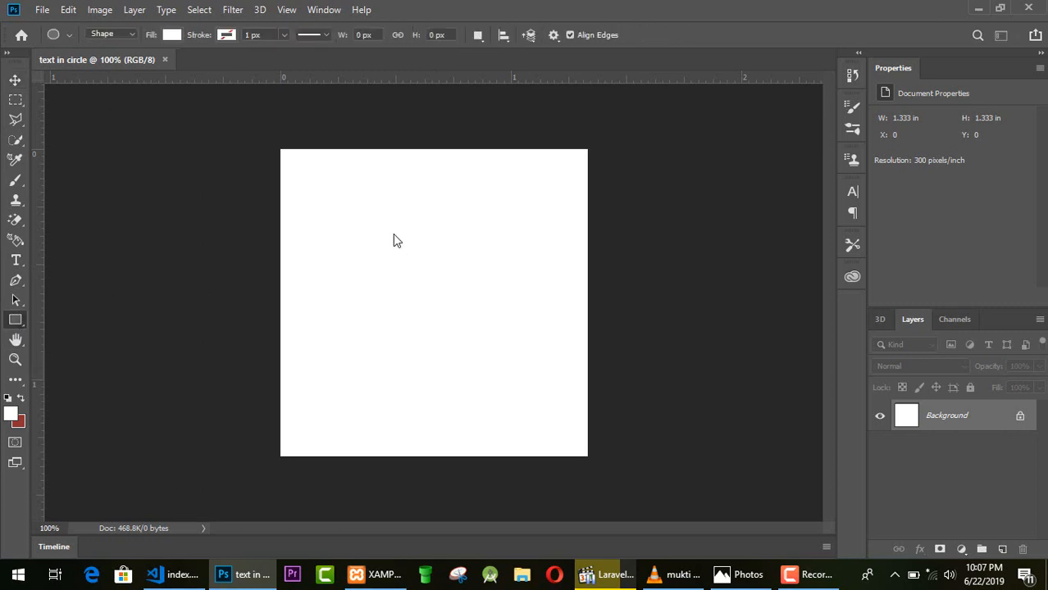
drag(344, 197, 511, 306)
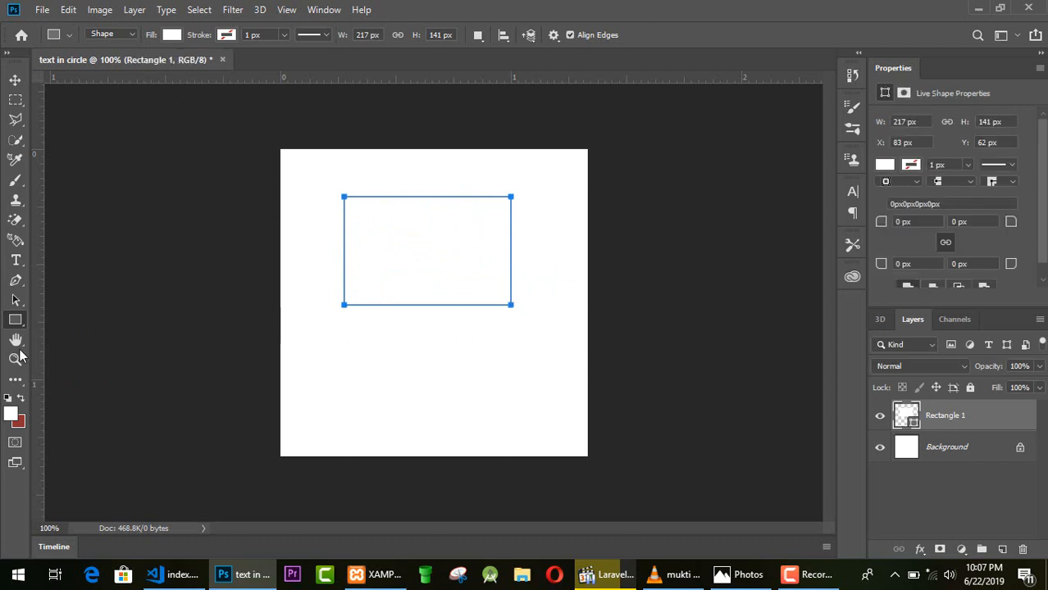
right_click(15, 320)
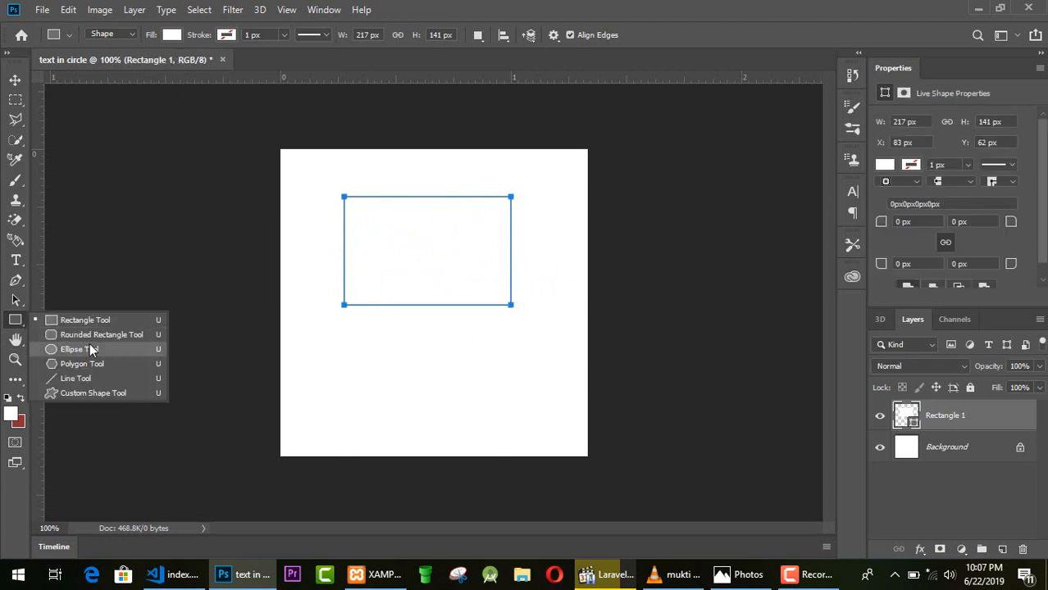
click(91, 350)
drag(384, 248, 503, 374)
Draw a rounded rectangle about 230 by 74 px in the upper canvas and a five-sided polygon about 257 by 245 px.
right_click(15, 320)
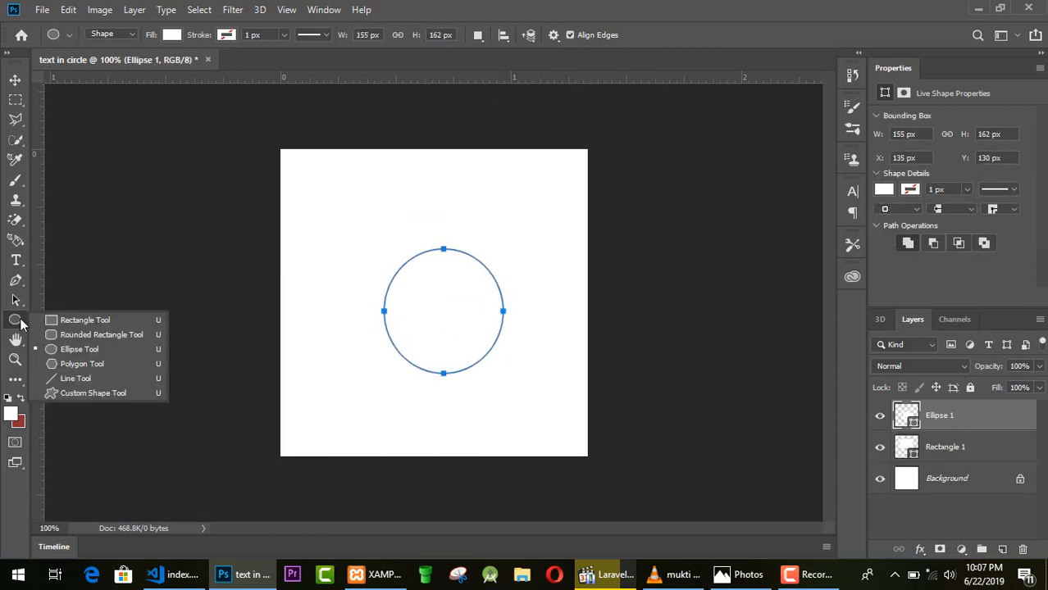
click(81, 335)
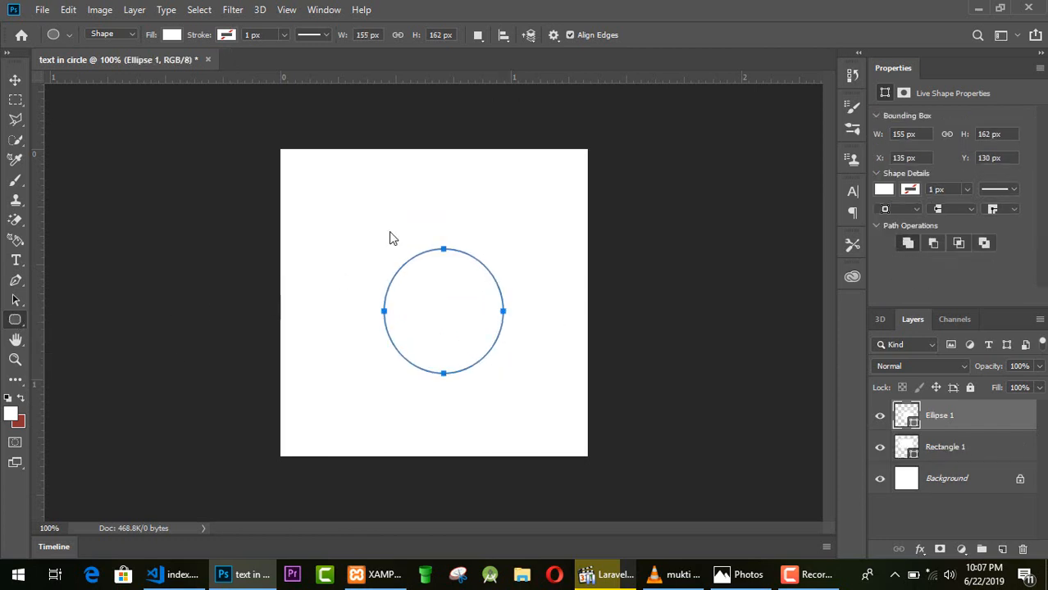
drag(335, 193, 513, 251)
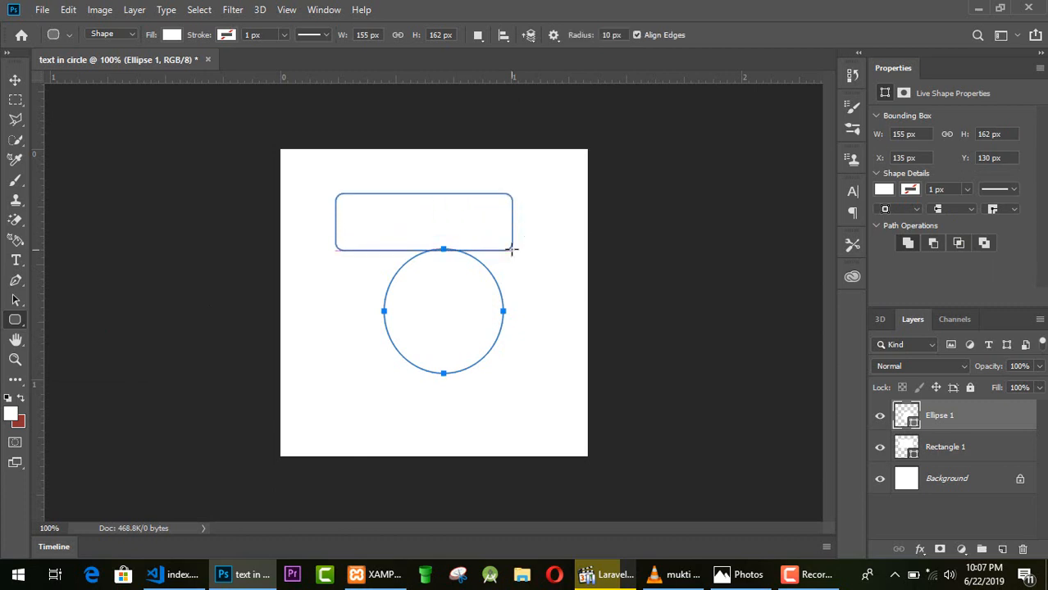
right_click(15, 320)
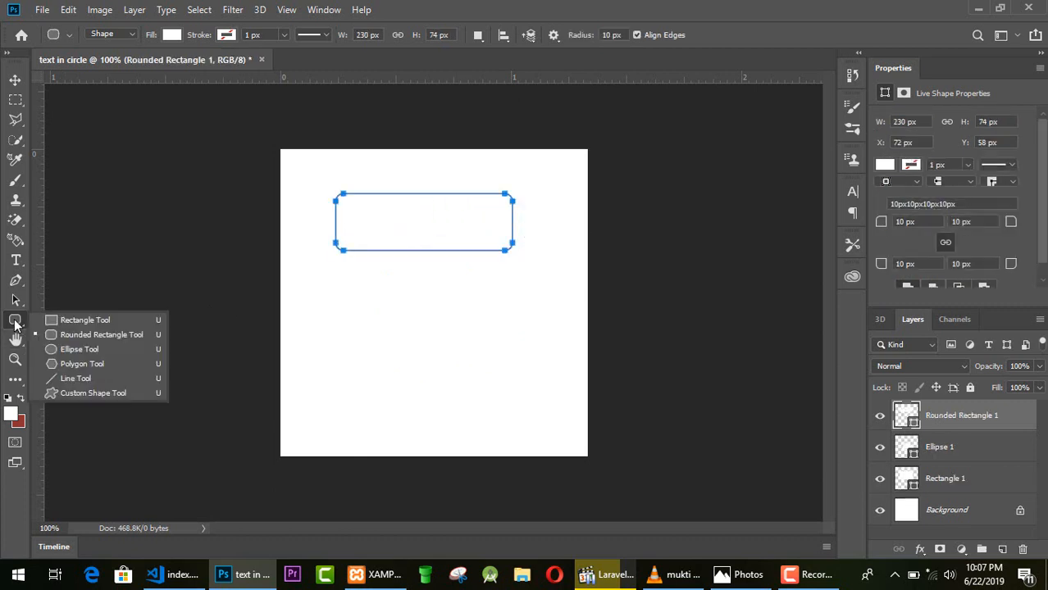
click(70, 365)
drag(329, 309, 427, 334)
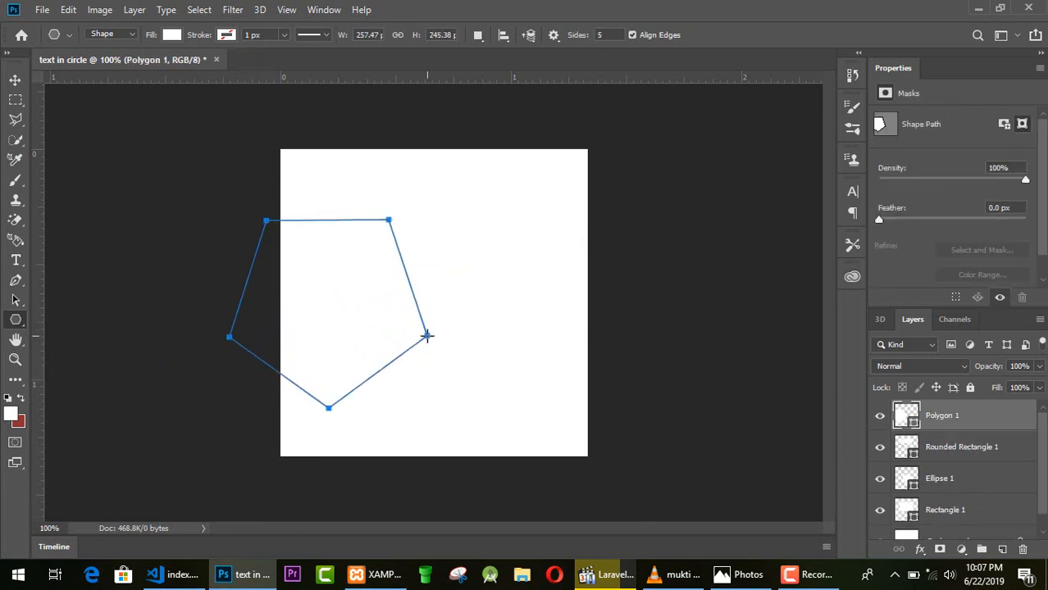
Draw a nearly circular ellipse about 228 by 226 px around the middle of the canvas.
right_click(16, 320)
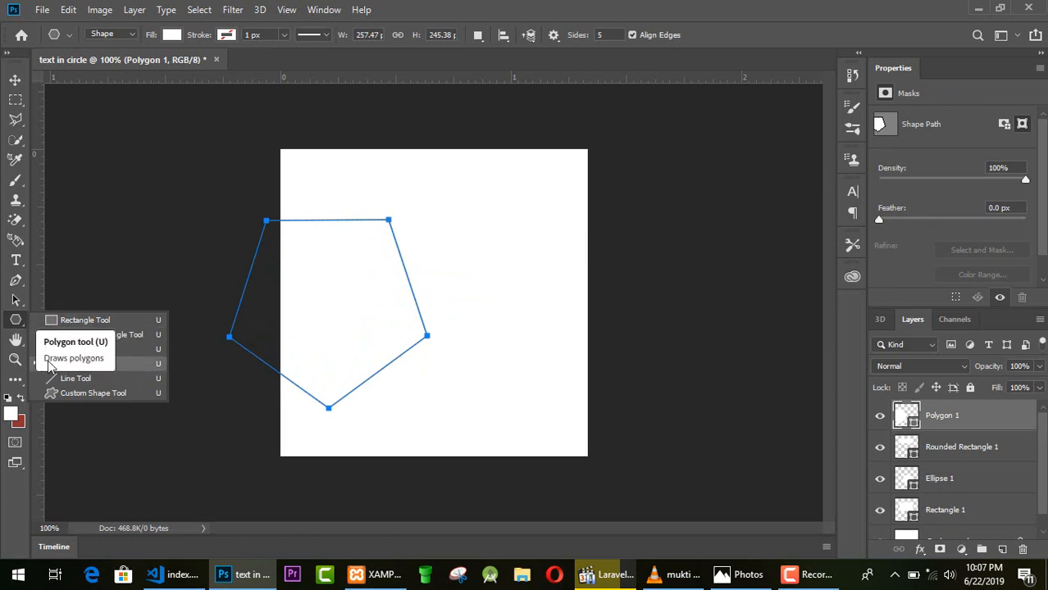
click(116, 353)
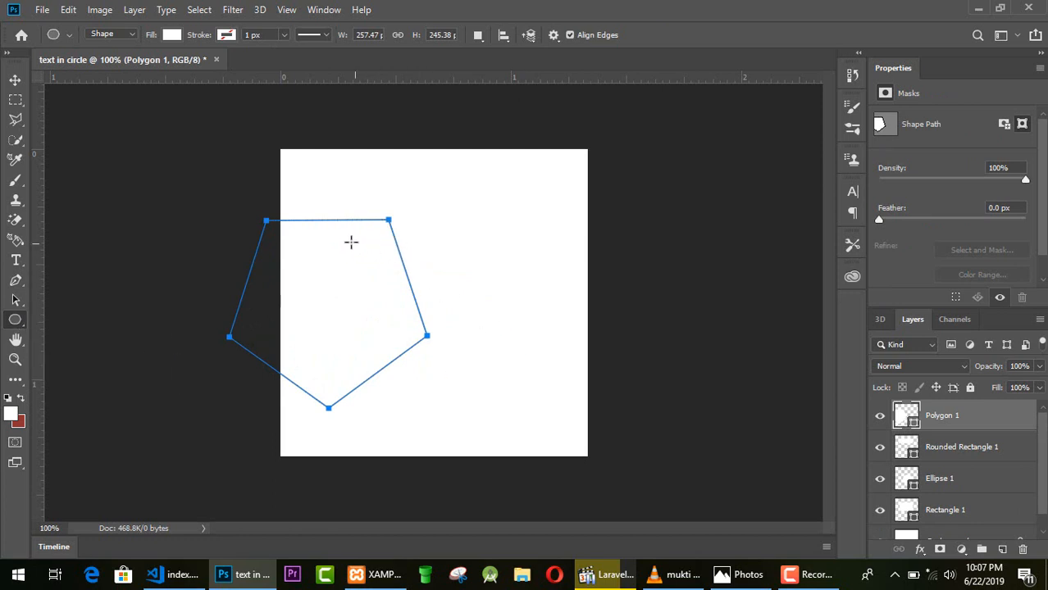
drag(342, 230, 516, 403)
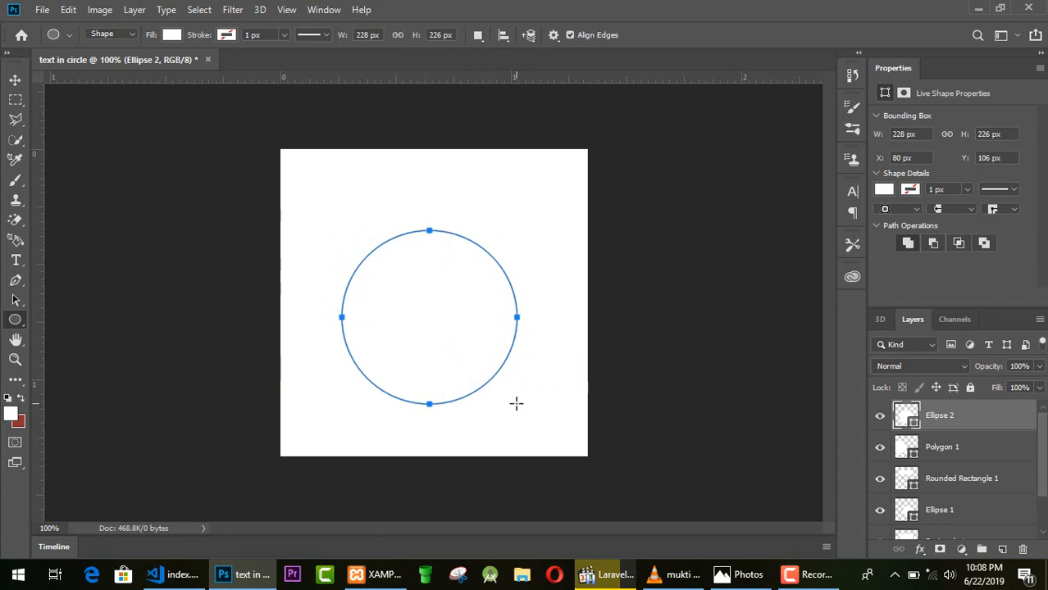
key(ctrl+plus)
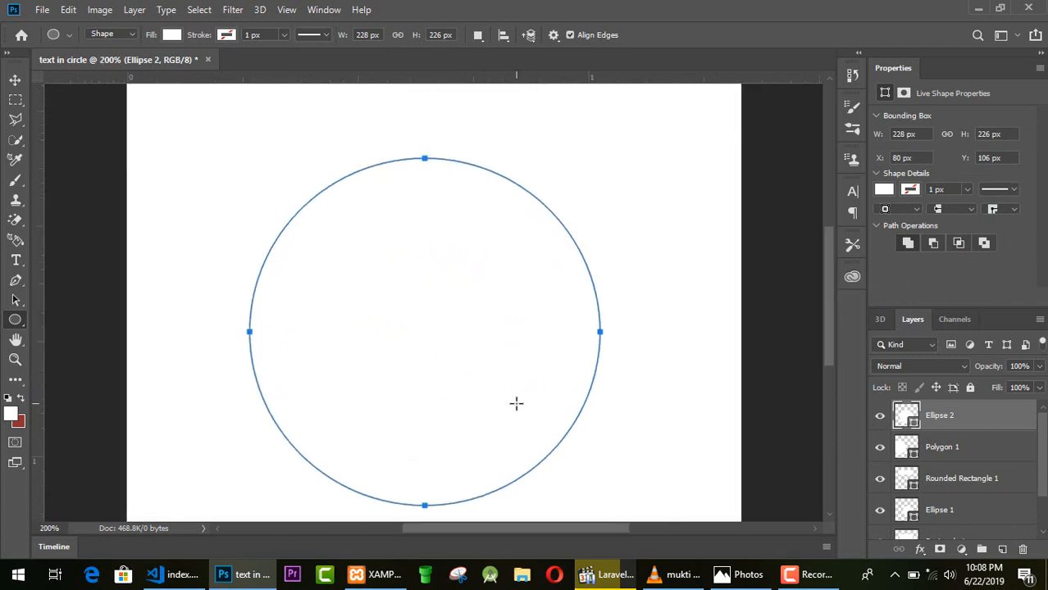
Delete the Polygon 1, Rounded Rectangle 1, Ellipse 1 and Rectangle 1 layers.
click(965, 456)
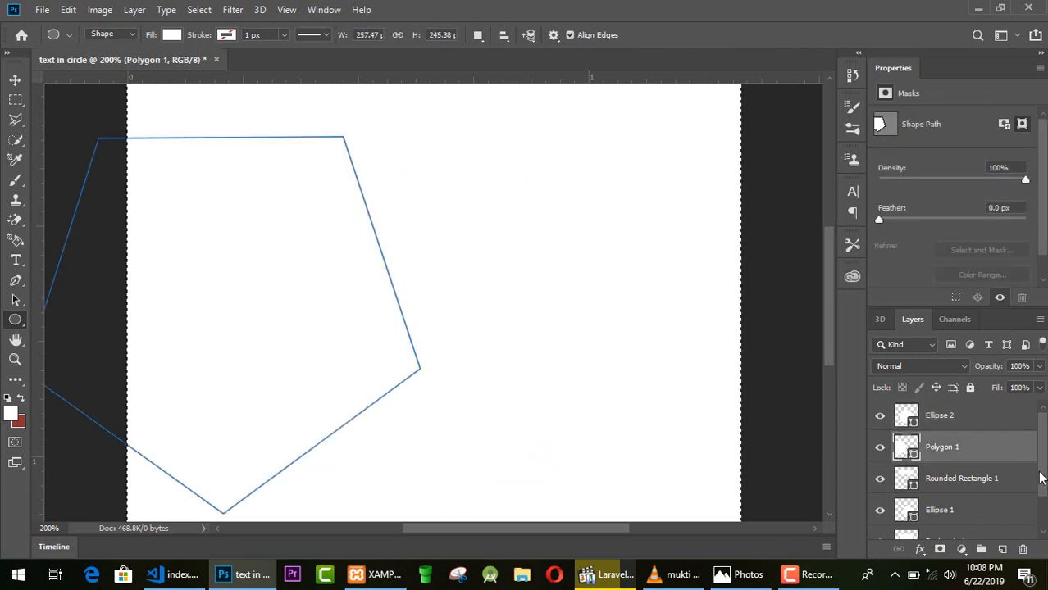
scroll(1043, 474, down, 1)
ctrl+click(984, 456)
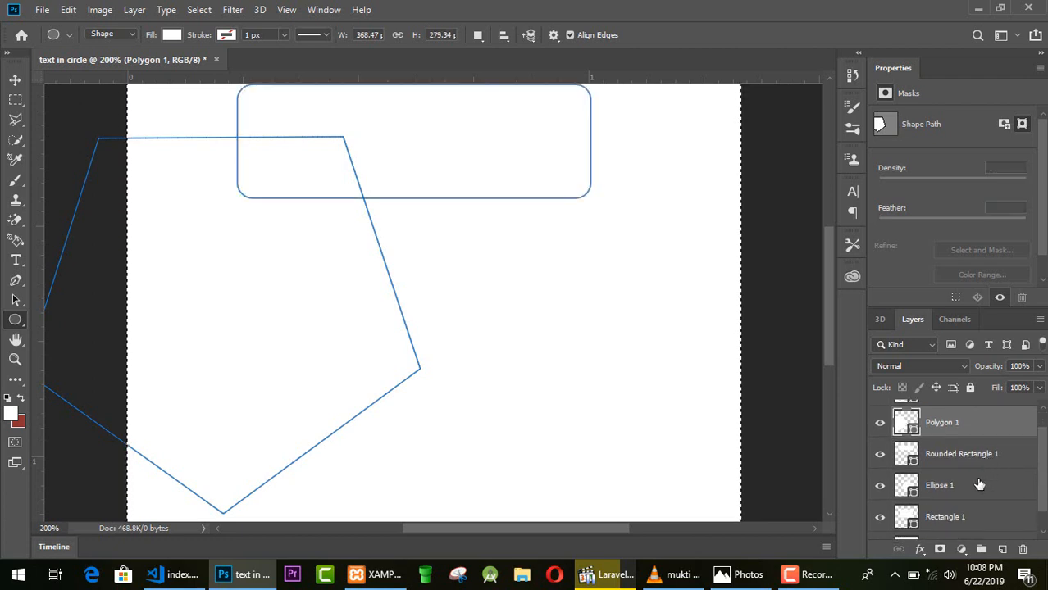
ctrl+click(975, 489)
ctrl+click(999, 518)
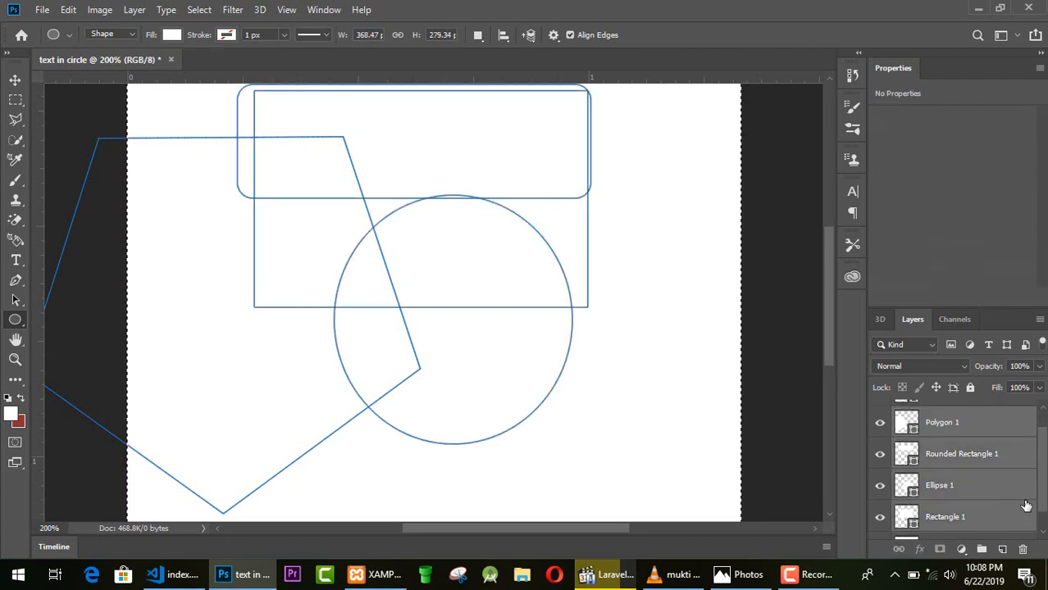
scroll(1043, 504, down, 1)
scroll(1043, 502, up, 1)
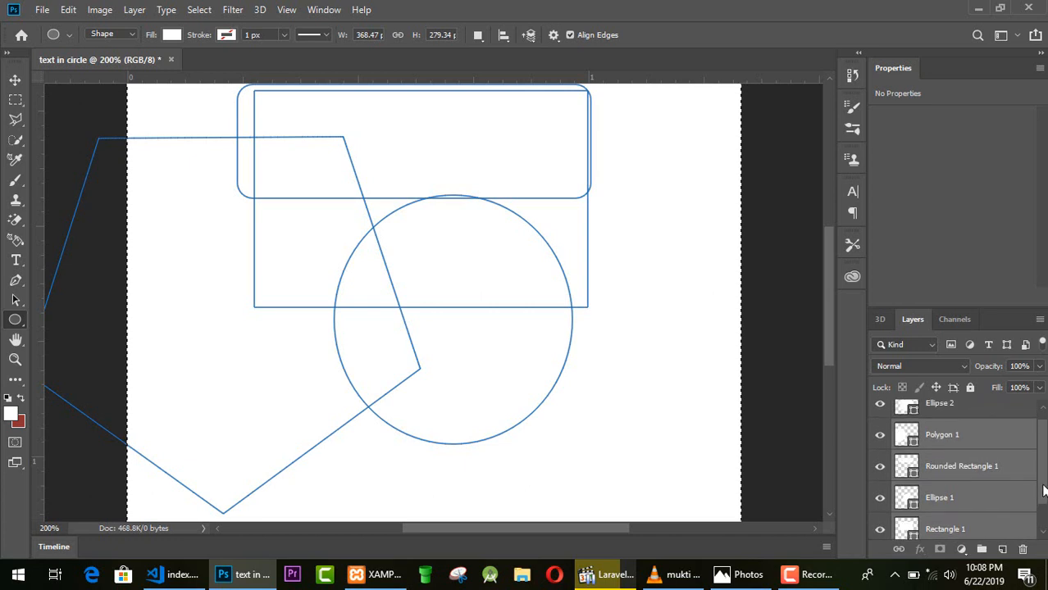
click(1022, 550)
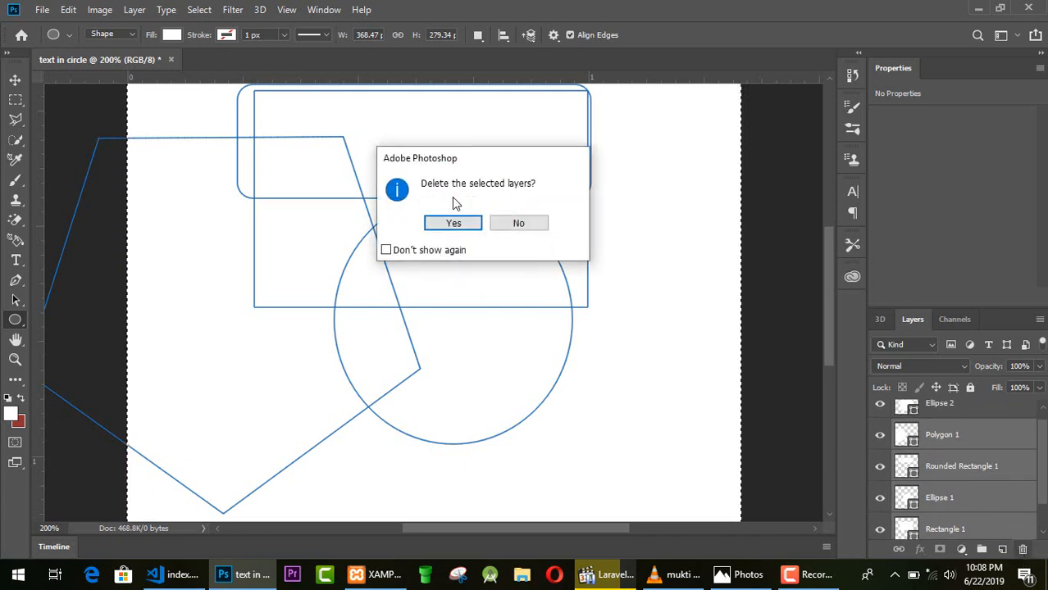
click(455, 227)
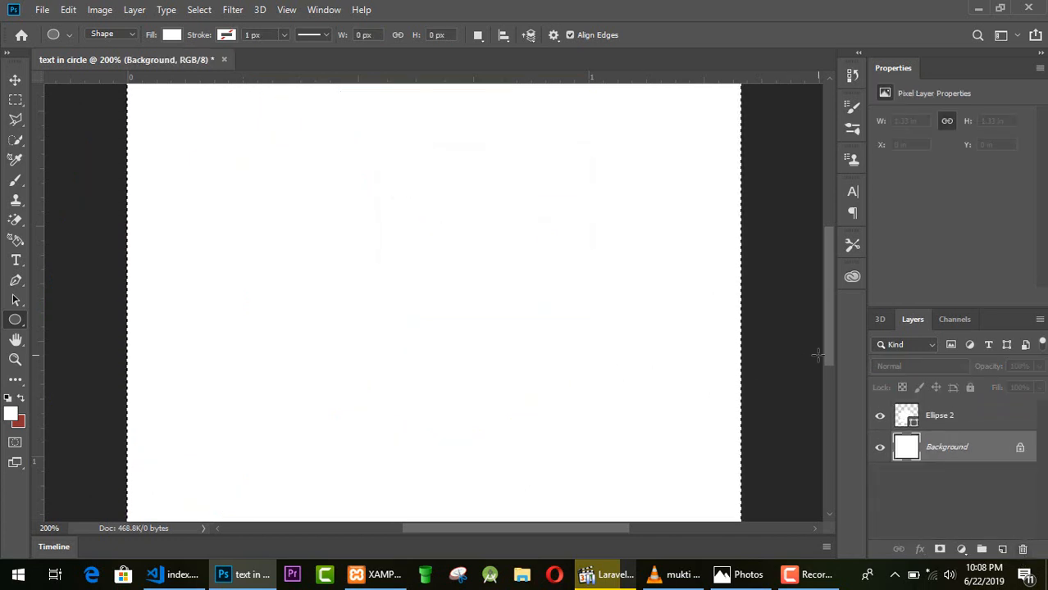
Start horizontal type on the outline of the Ellipse 2 shape, from its left side, and clear the trial letters.
click(965, 425)
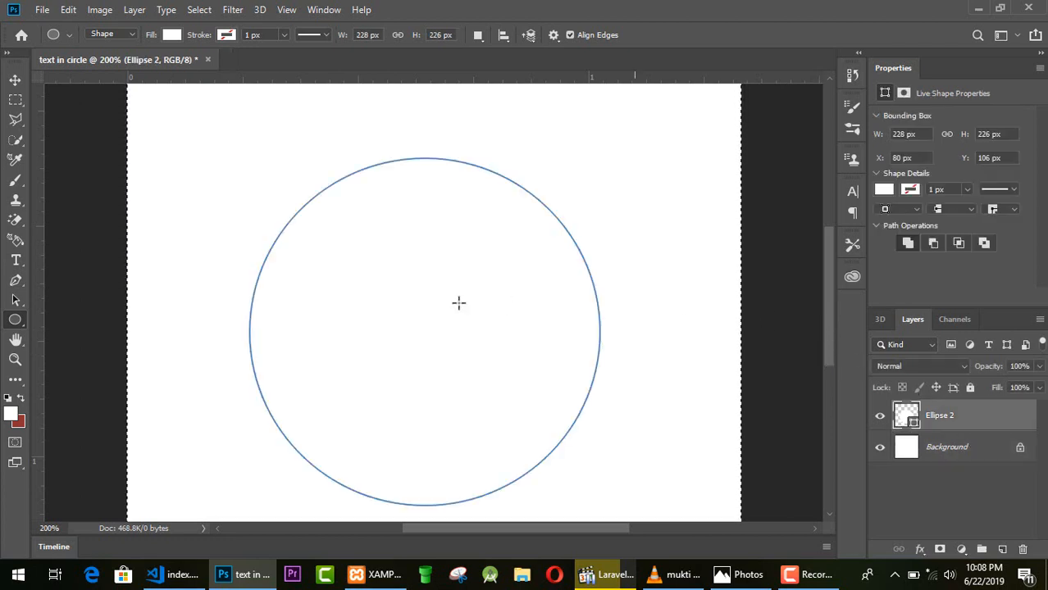
click(14, 264)
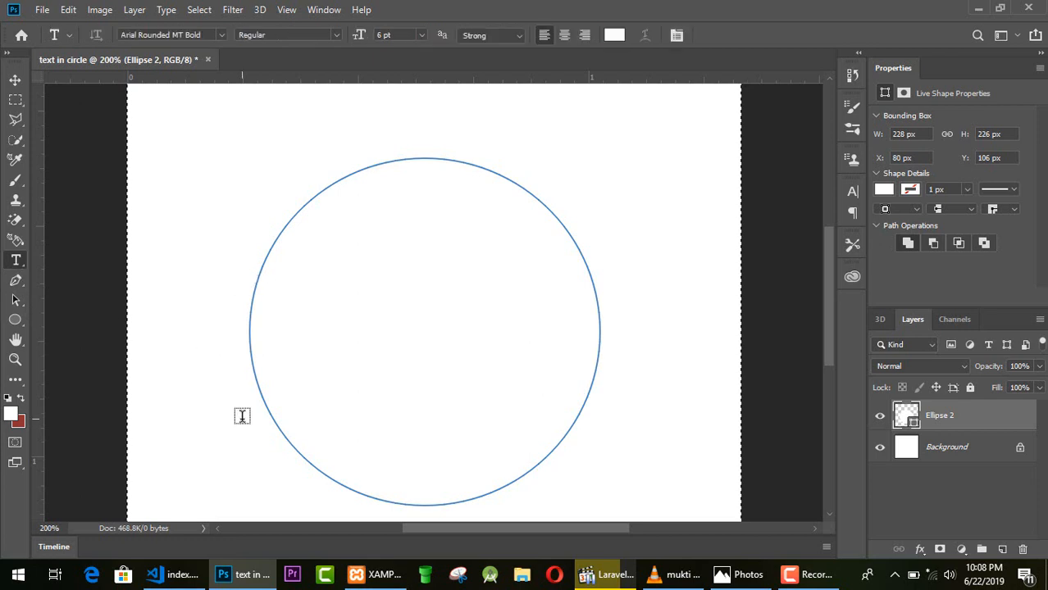
click(255, 292)
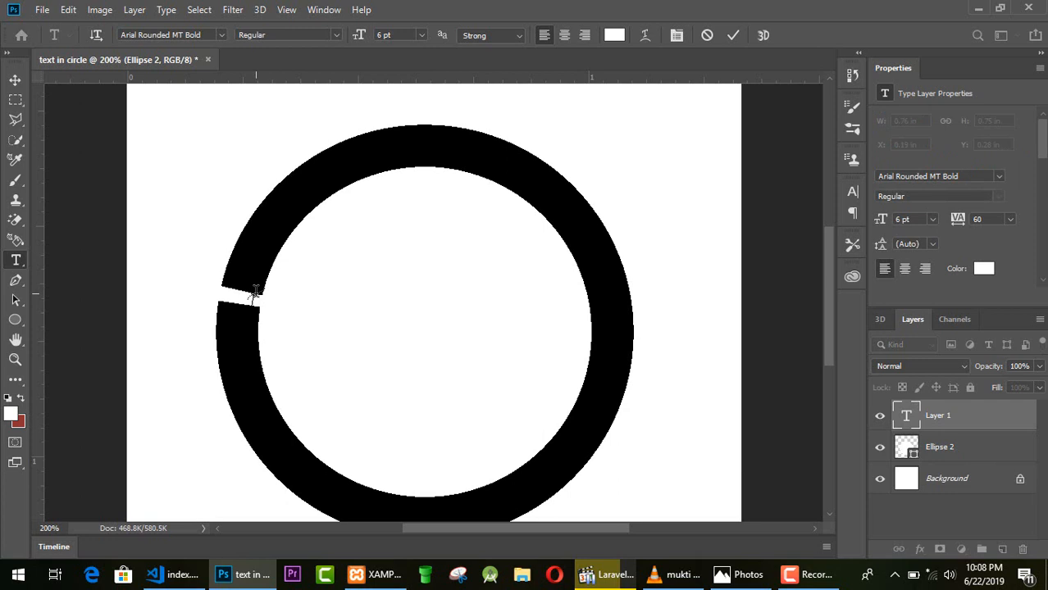
text(te)
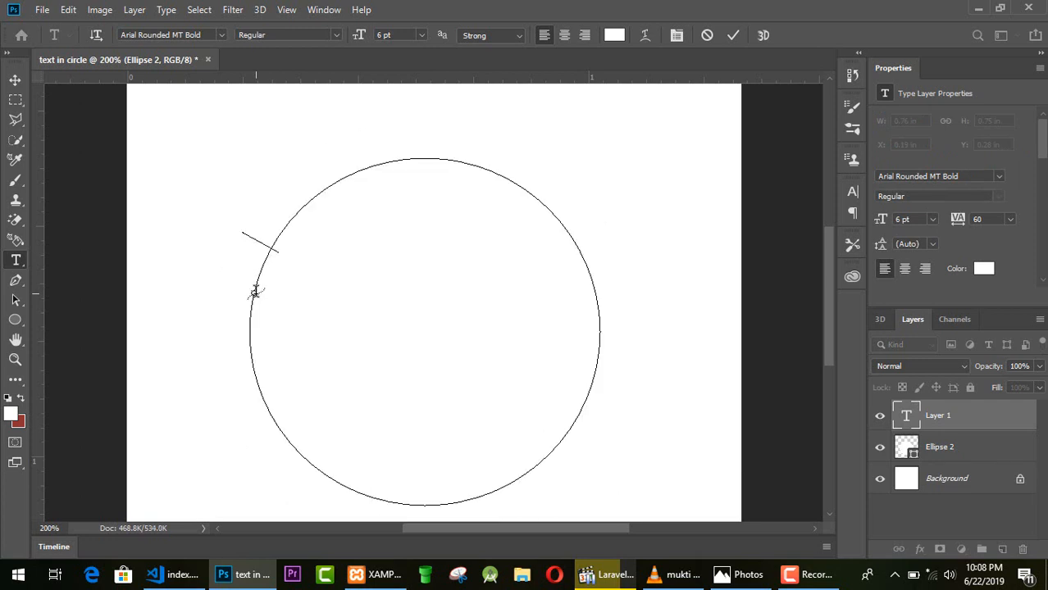
key(BackSpace)
key(BackSpace)
Set the text color to a dark green.
click(615, 35)
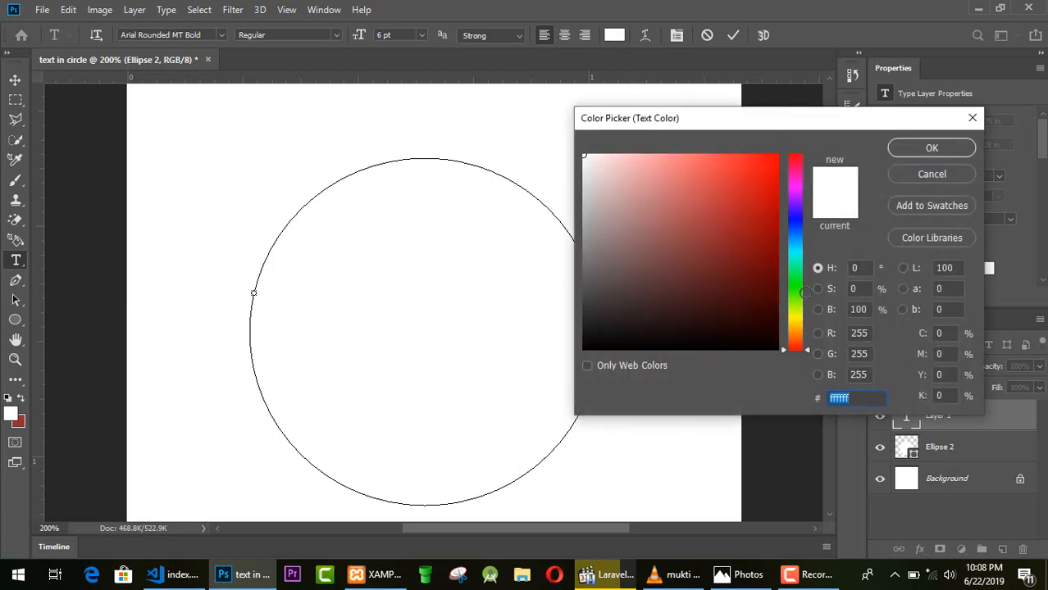
click(796, 283)
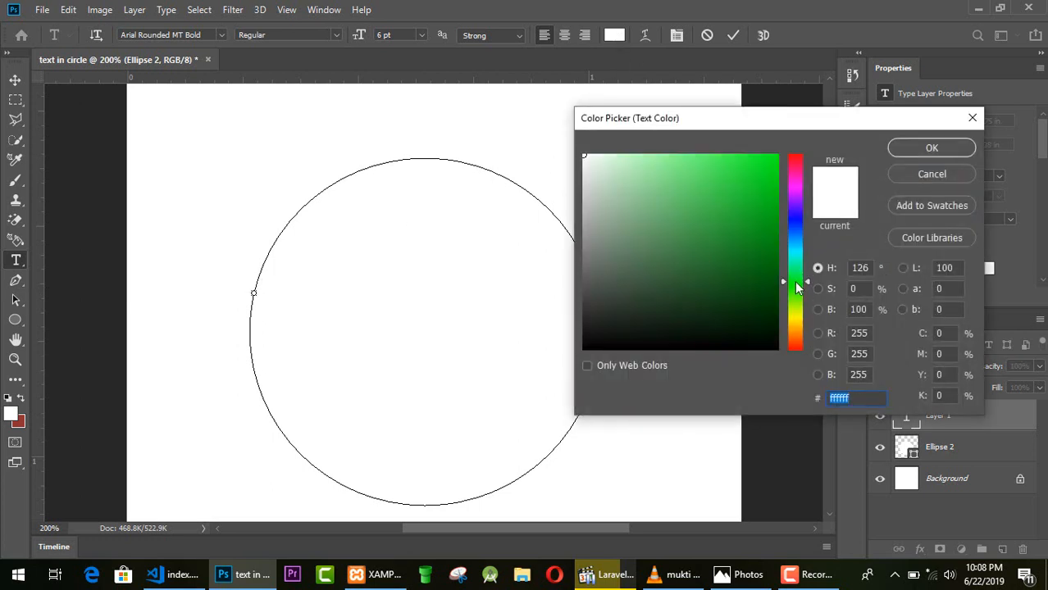
click(762, 173)
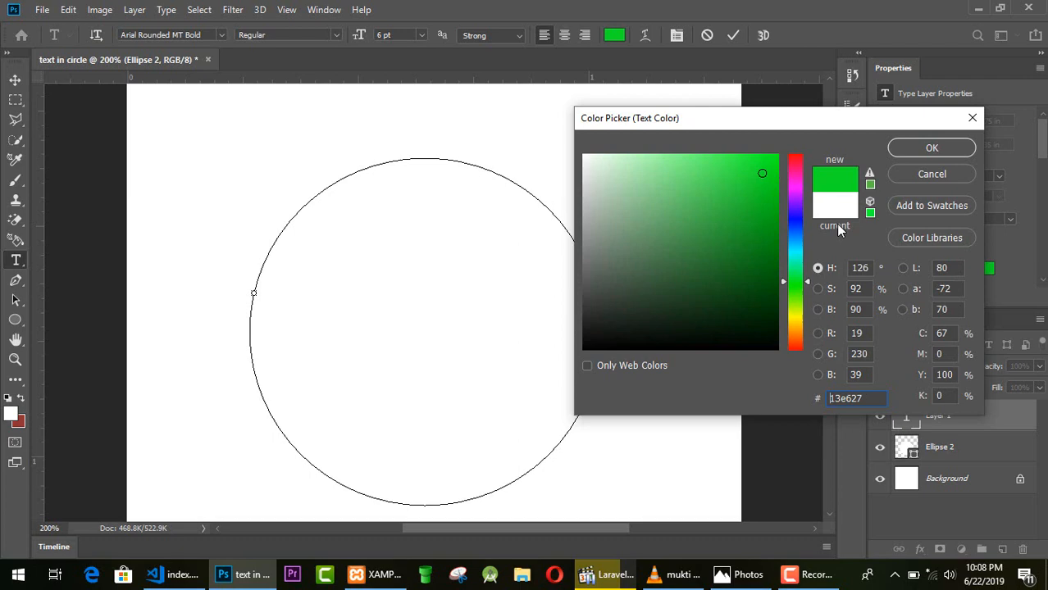
click(762, 261)
click(913, 151)
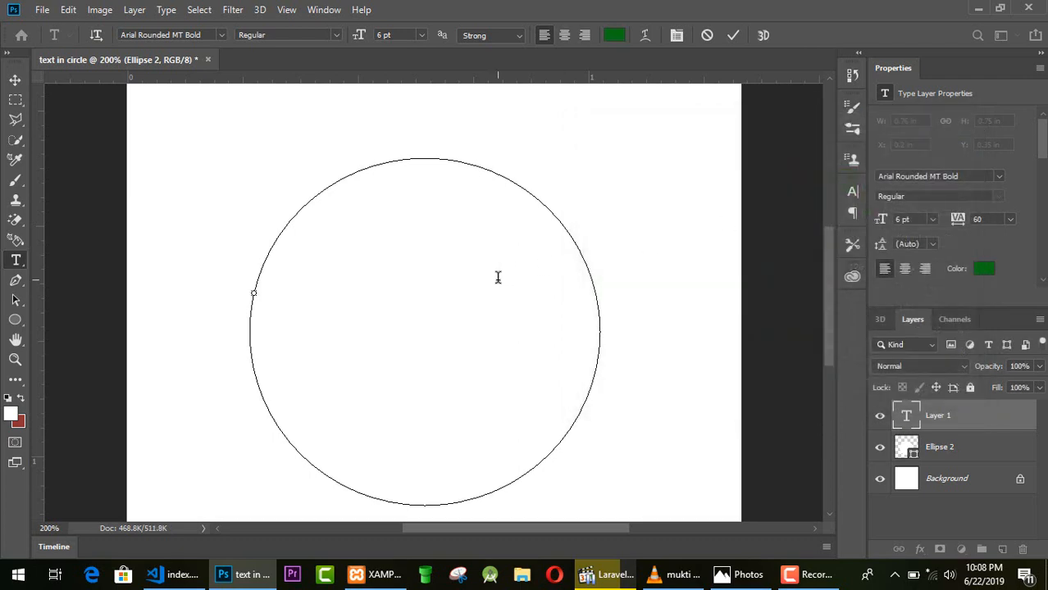
Enter HELLO EVERYONE along the upper part of the circle's outline, correcting the mistyped Y, and add trailing spaces.
text(HELLO)
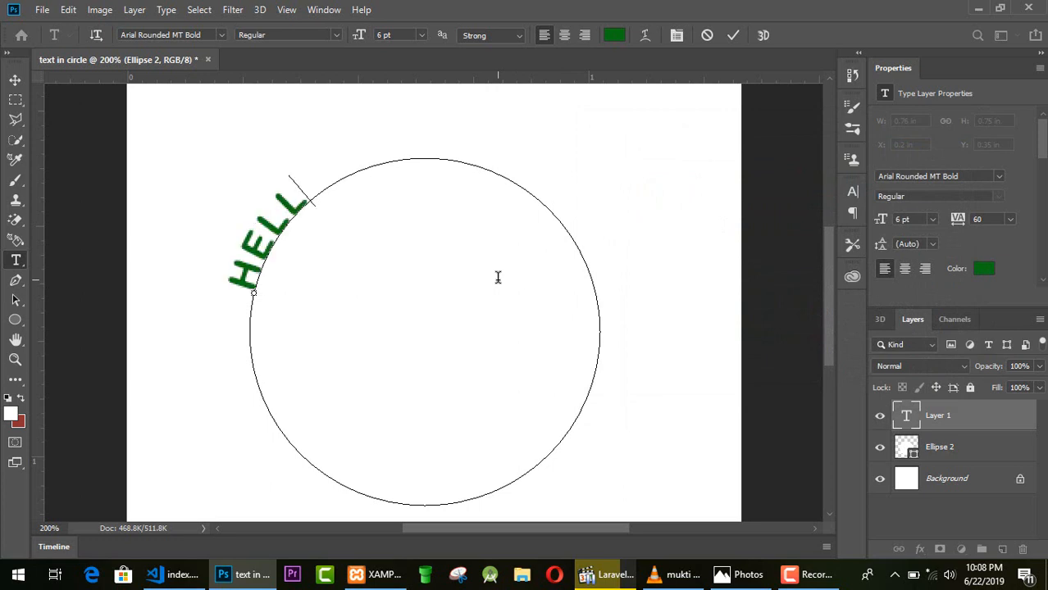
key(Right)
key(Right)
key(Right)
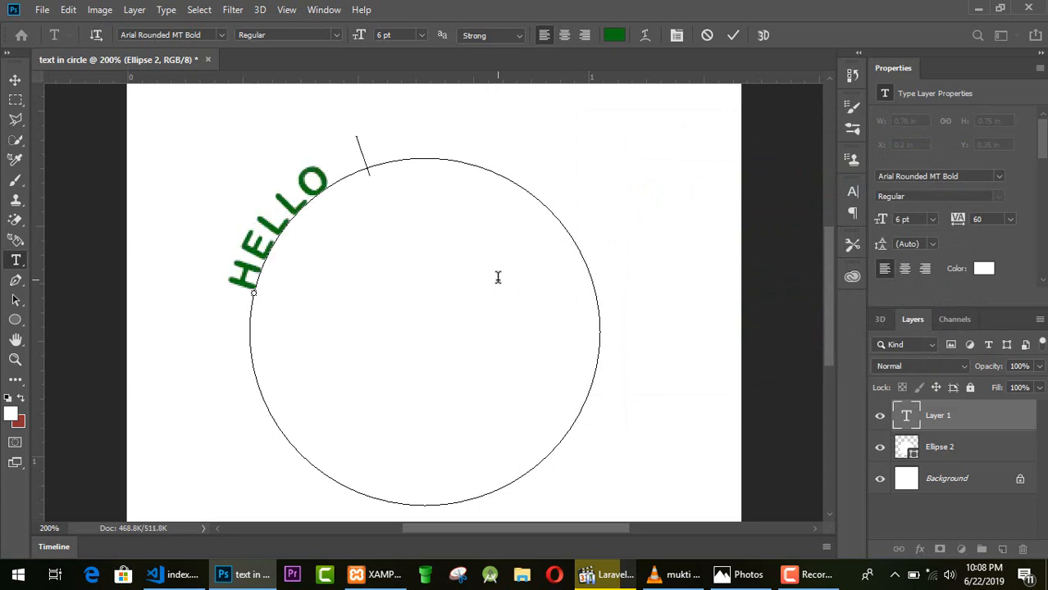
key(Left)
key(Left)
key(Left)
text(EV)
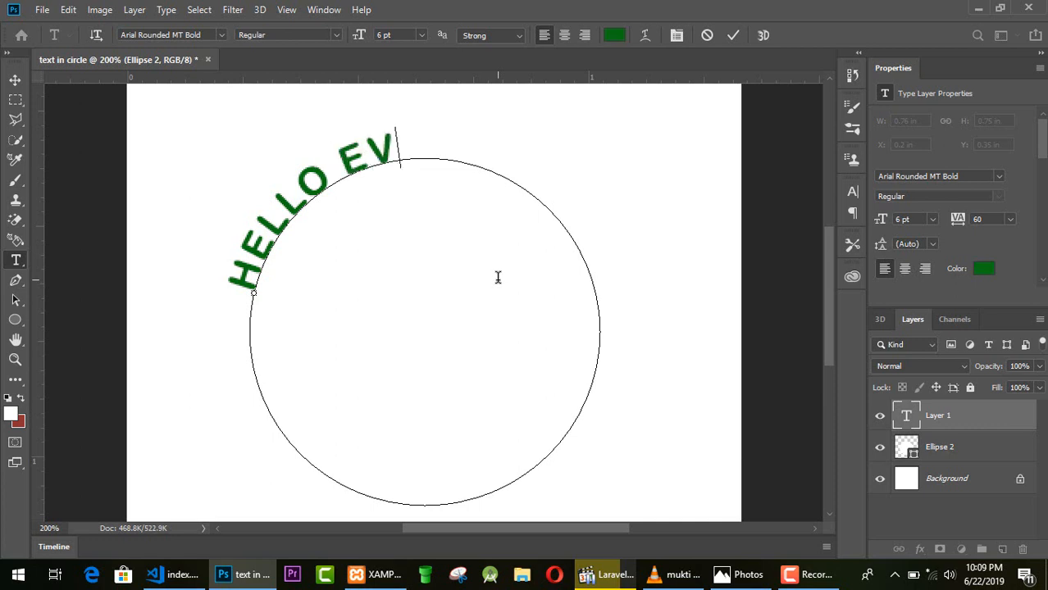
text(ERUONE)
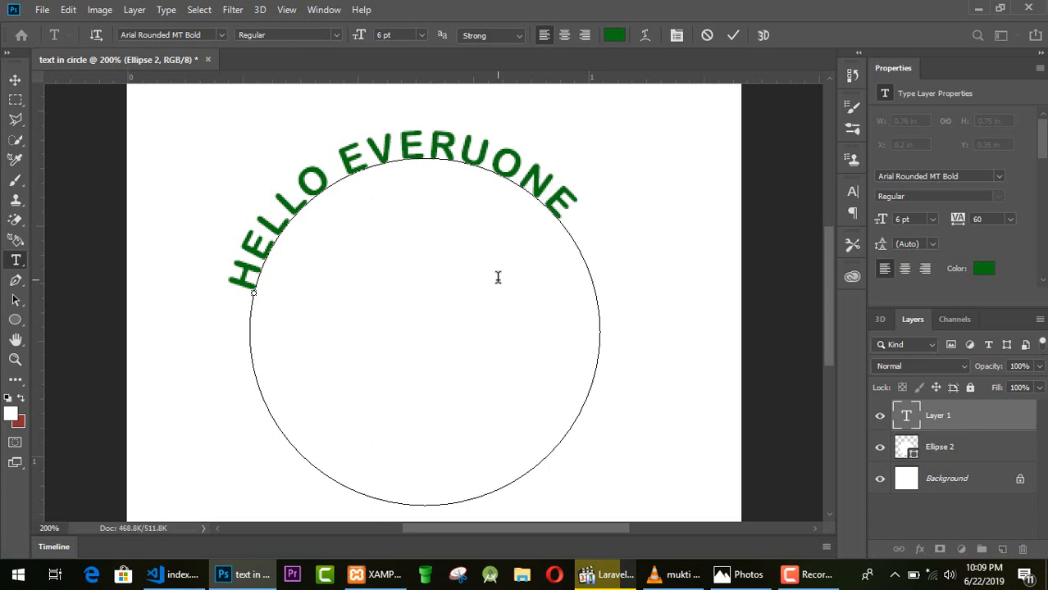
key(Left)
text(Y)
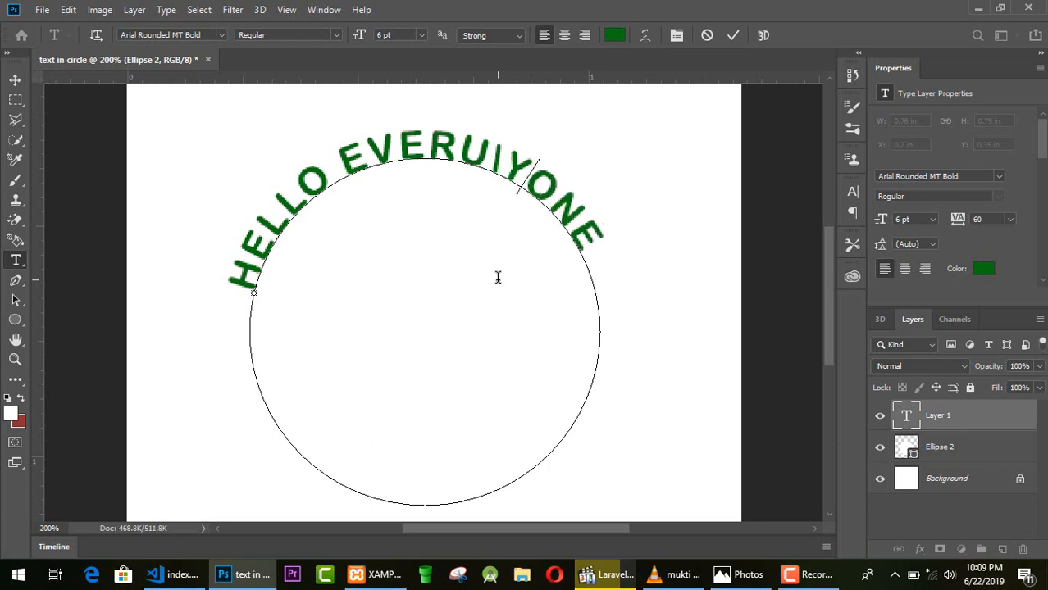
key(BackSpace)
key(BackSpace)
text(Y      )
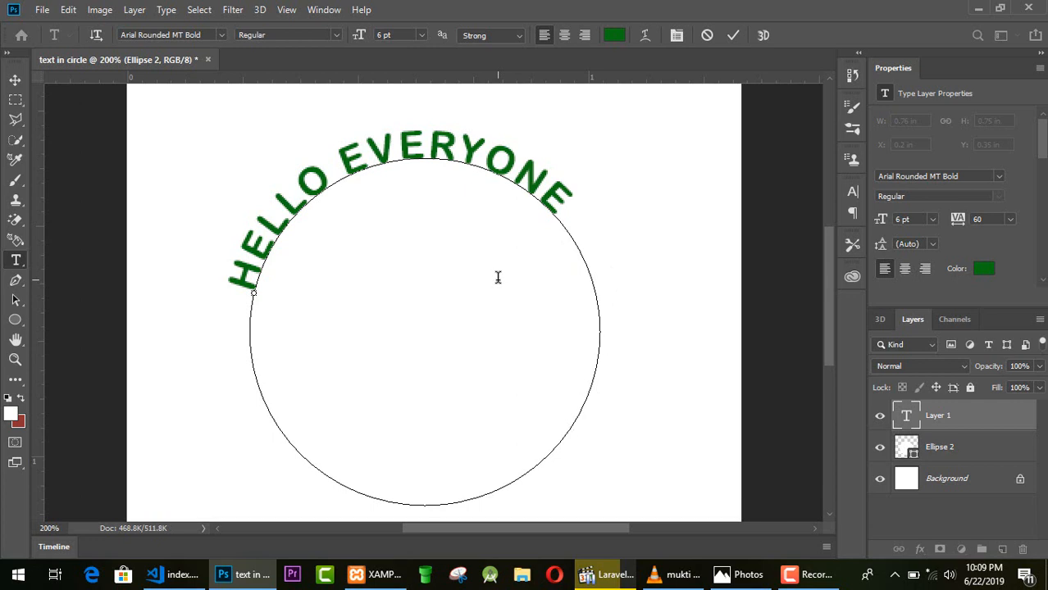
Add more spaces and a second HELLO EVERYONE so that it runs along the lower part of the circle.
text(    HE)
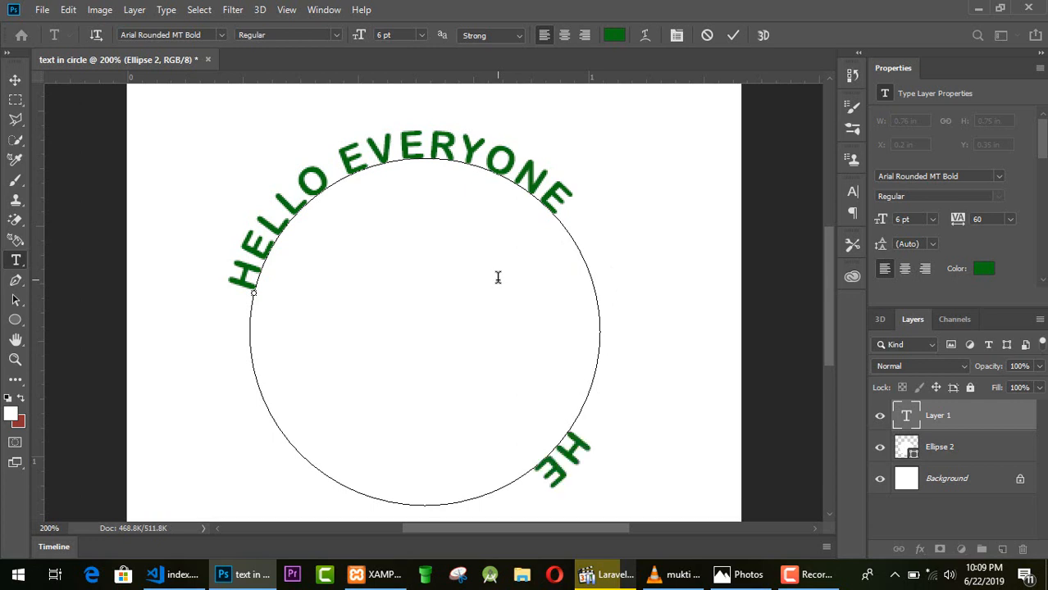
text(LLO)
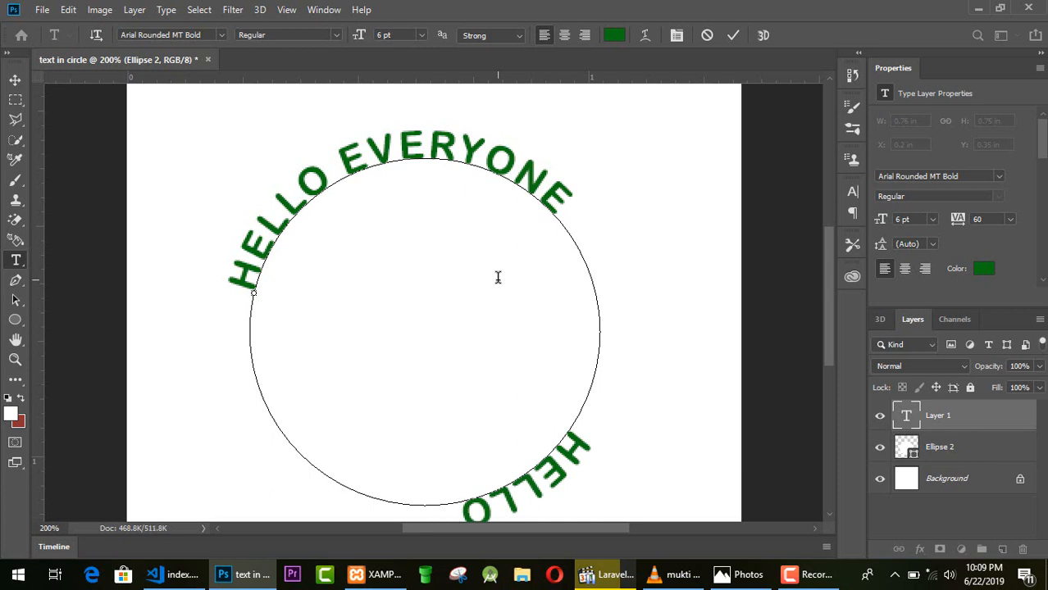
text( EVERYO)
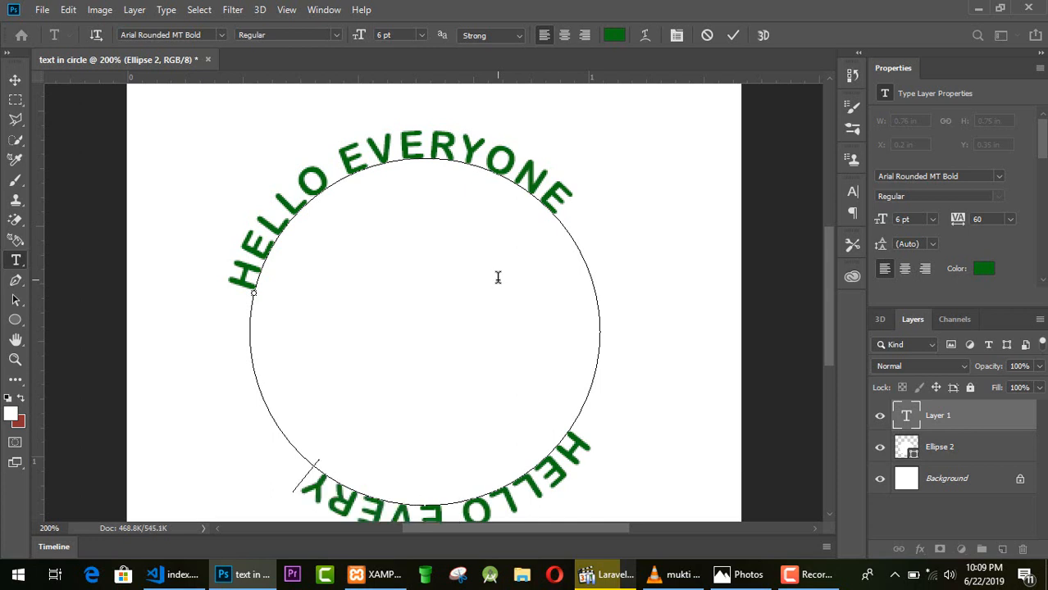
text(NE)
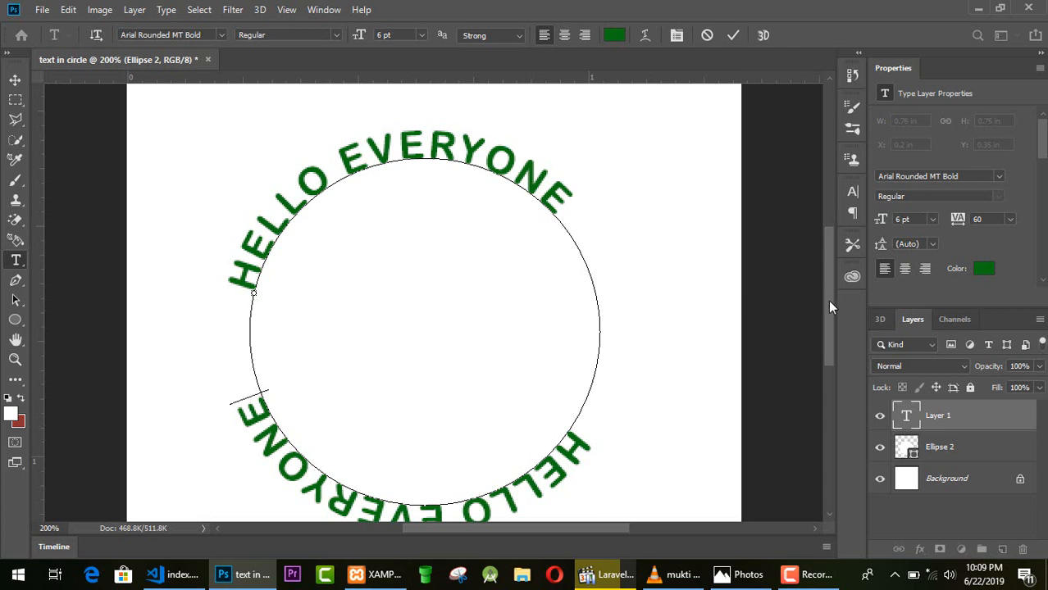
drag(828, 302, 829, 310)
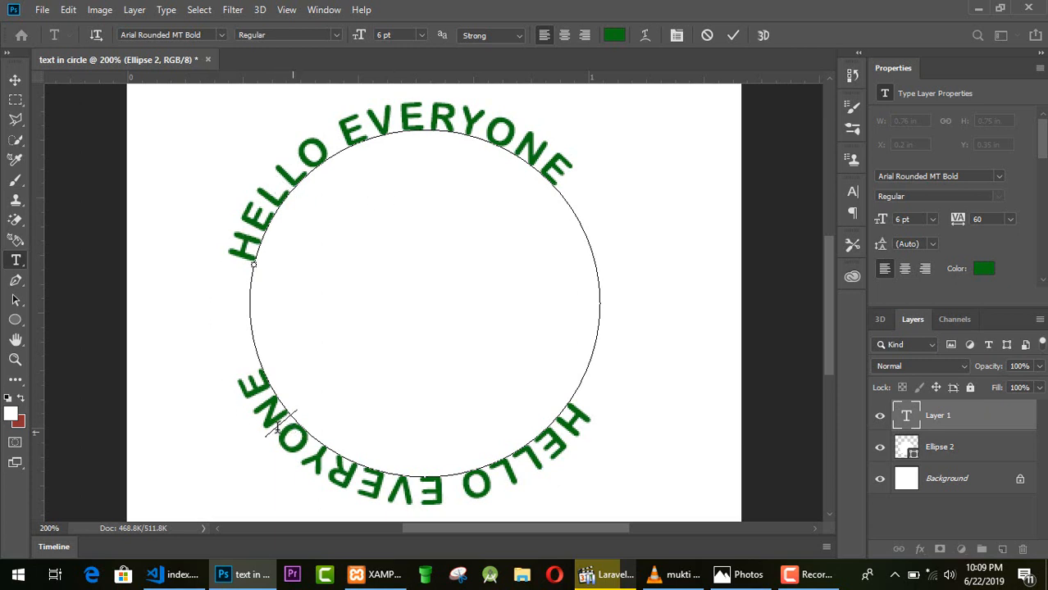
right_click(18, 261)
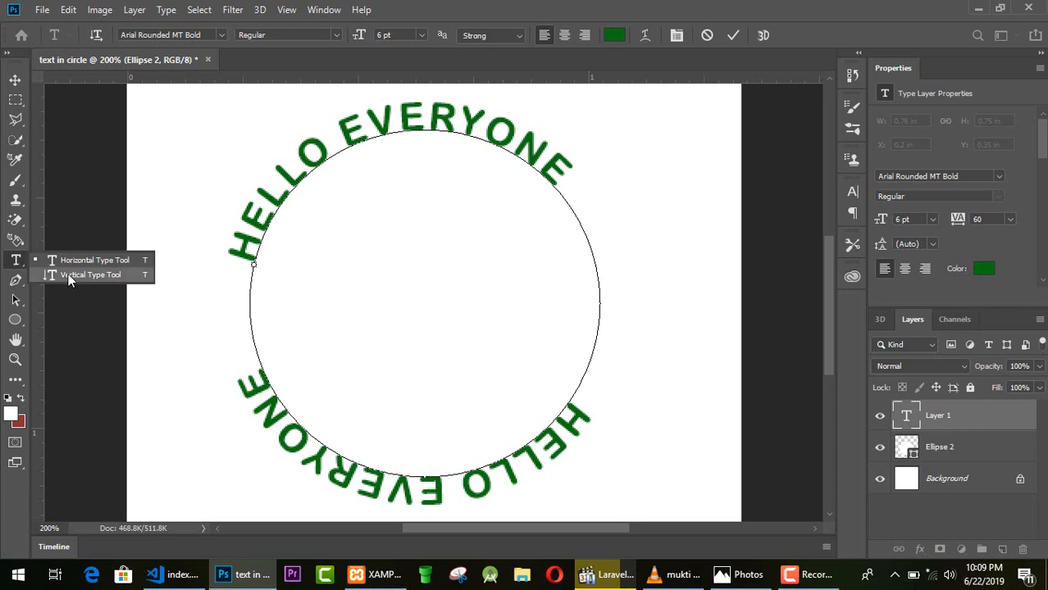
Draw an ellipse about 103 by 93 px inside the ring of text.
click(17, 324)
click(16, 325)
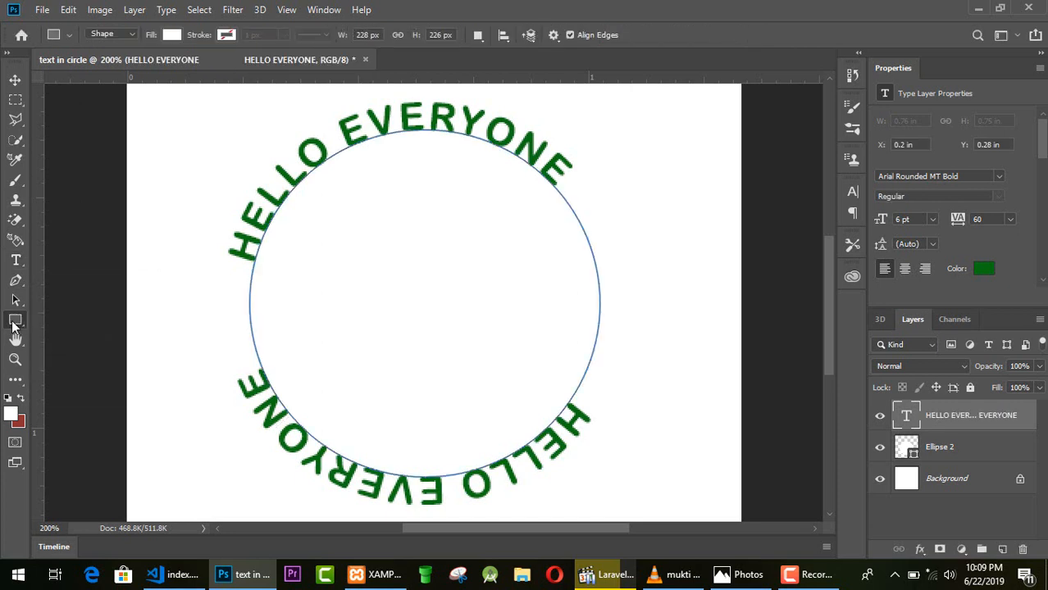
right_click(15, 325)
click(78, 352)
drag(382, 255, 539, 397)
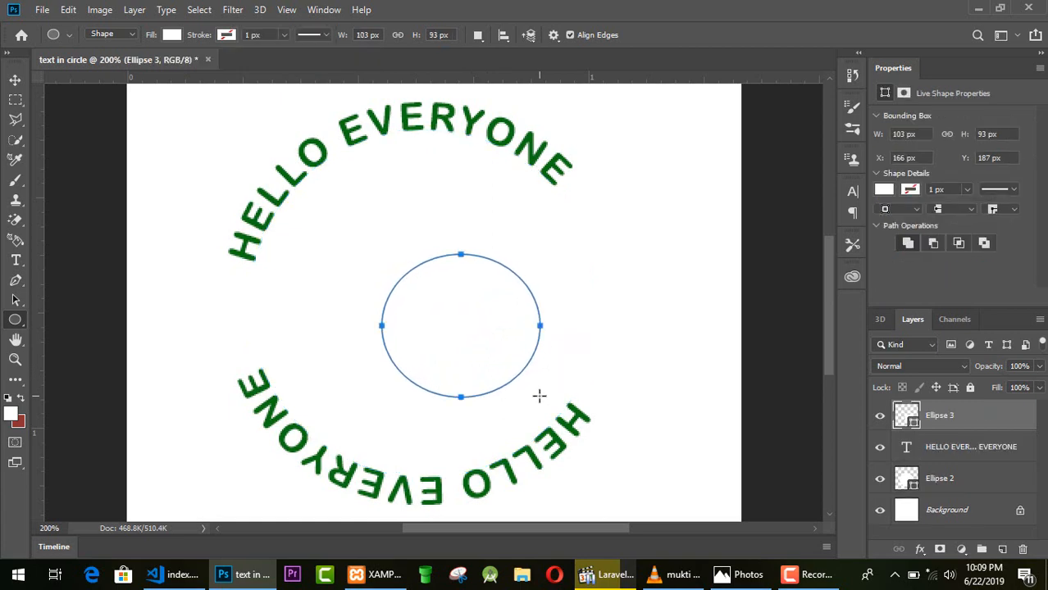
Move the small ellipse up and left to about X 138 px, Y 163 px, near the middle of the text ring.
key(ctrl+t)
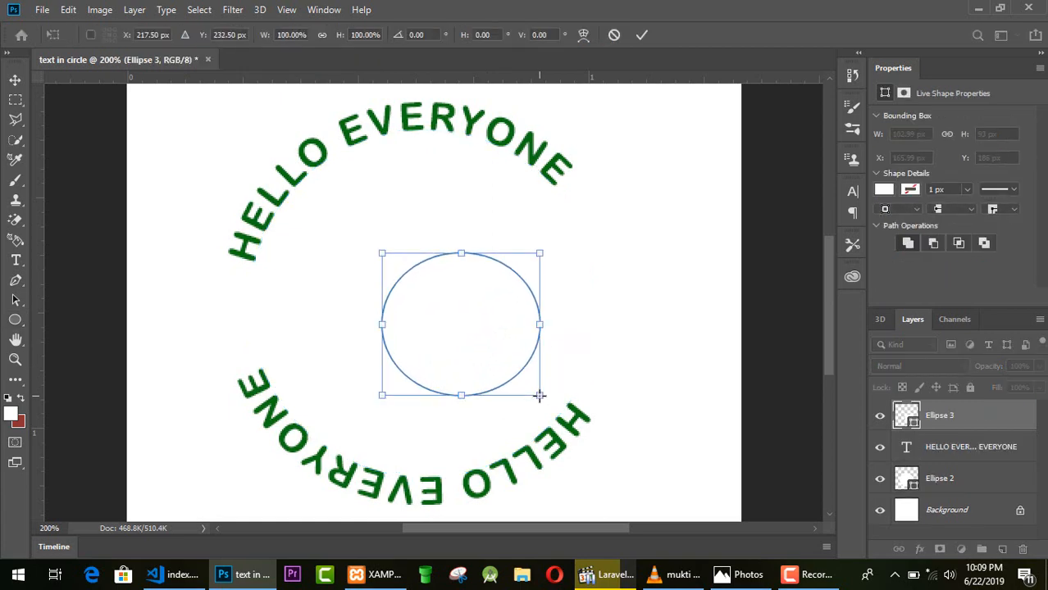
key(Up)
key(Up)
key(Up)
key(Up)
key(Up)
key(Up)
key(Up)
key(Up)
key(Up)
key(Up)
key(Left)
key(Left)
key(Left)
key(Left)
key(Left)
key(Left)
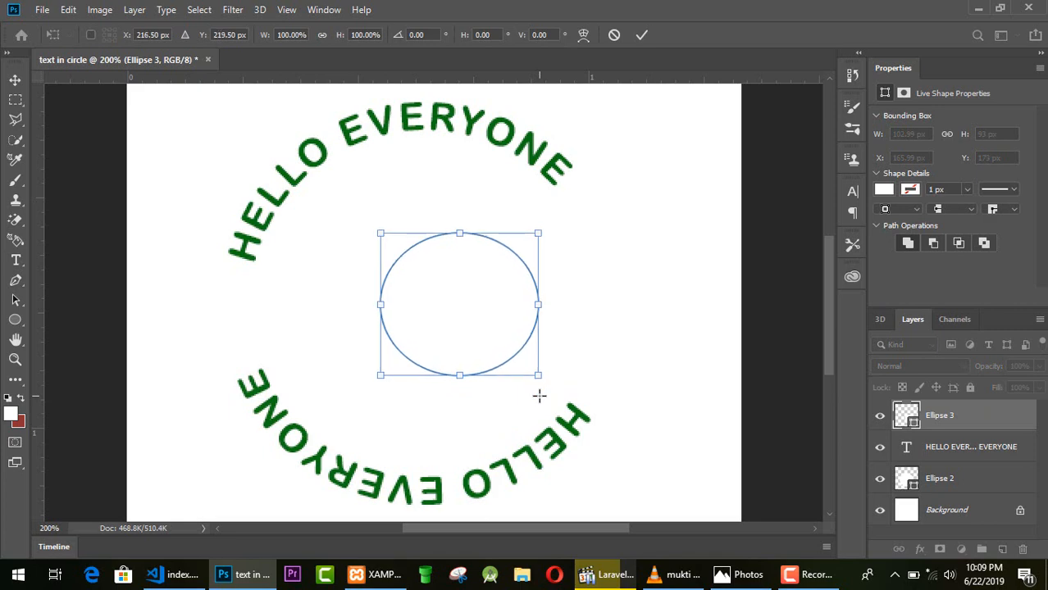
key(Left)
key(Left)
key(Left)
key(Left)
key(Left)
key(Left)
key(Left)
key(Left)
key(Left)
key(Left)
key(Left)
key(Left)
key(Left)
key(Left)
key(Left)
key(Left)
key(Left)
key(Left)
key(Left)
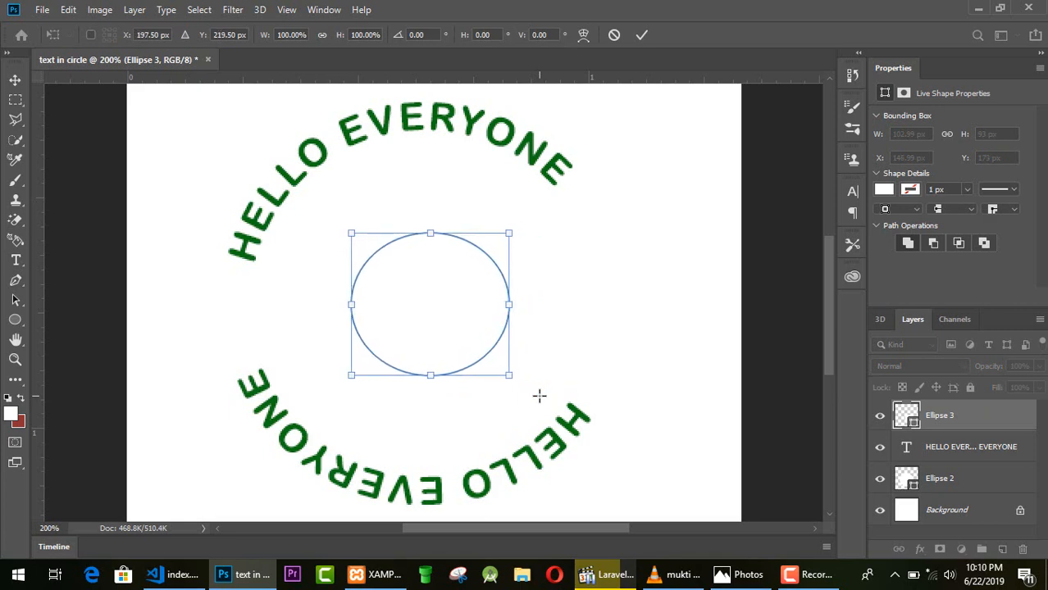
key(Left)
key(Left)
key(Left)
key(Left)
key(Left)
key(Left)
key(Left)
key(Left)
key(Left)
key(Right)
key(Right)
key(Right)
key(Right)
key(Right)
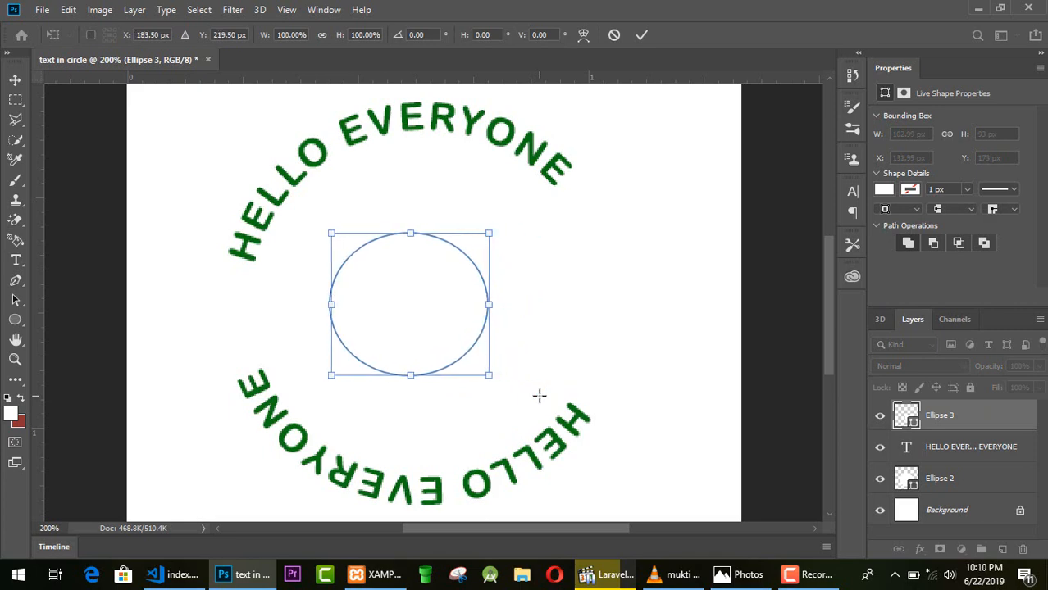
key(Right)
key(Up)
key(Up)
key(Up)
key(Up)
key(Up)
key(Up)
key(Up)
key(Up)
key(Up)
key(Up)
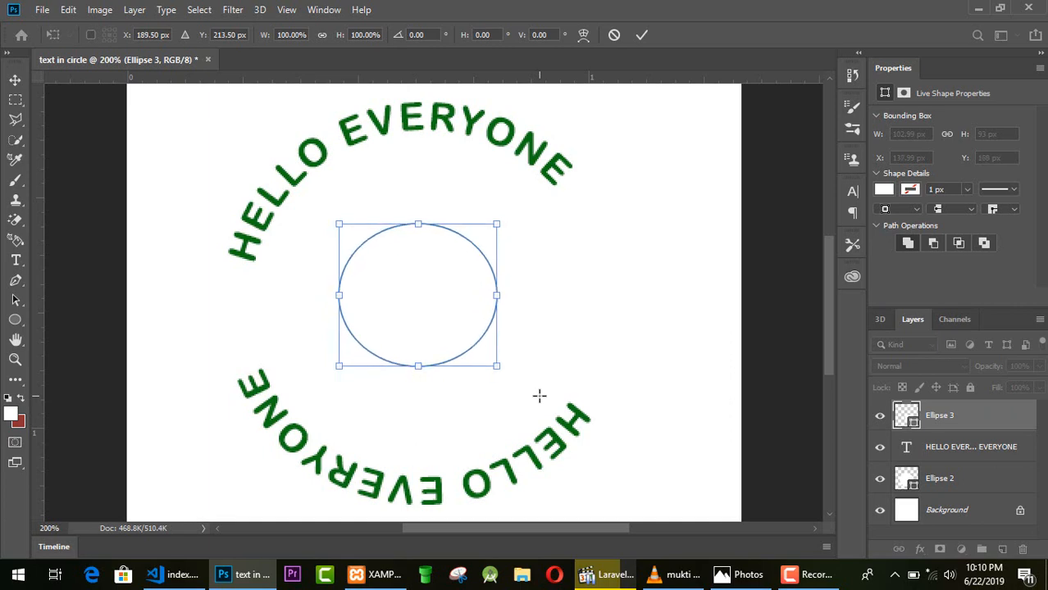
click(643, 35)
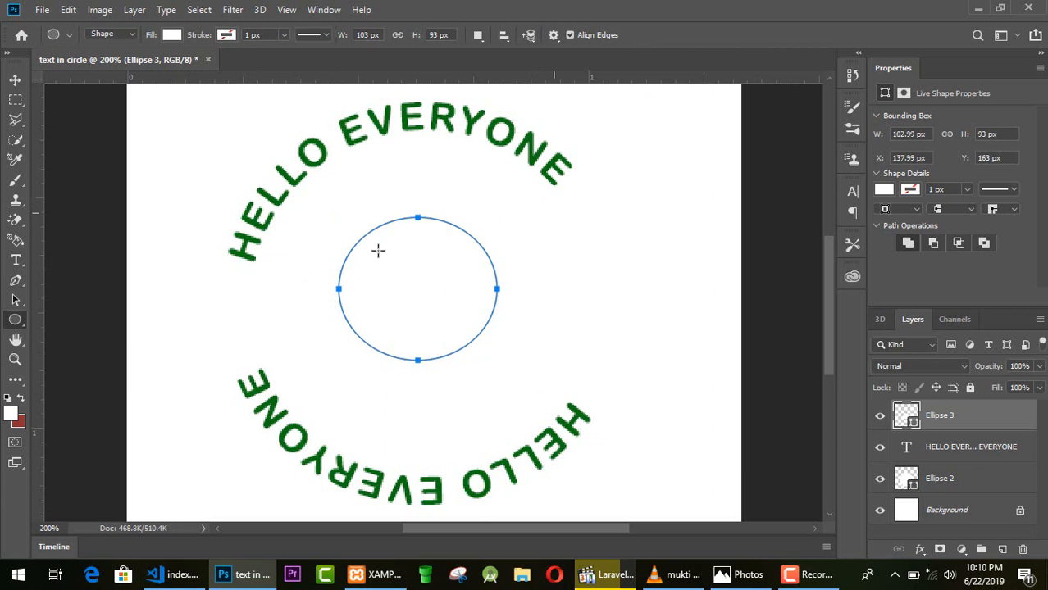
click(17, 262)
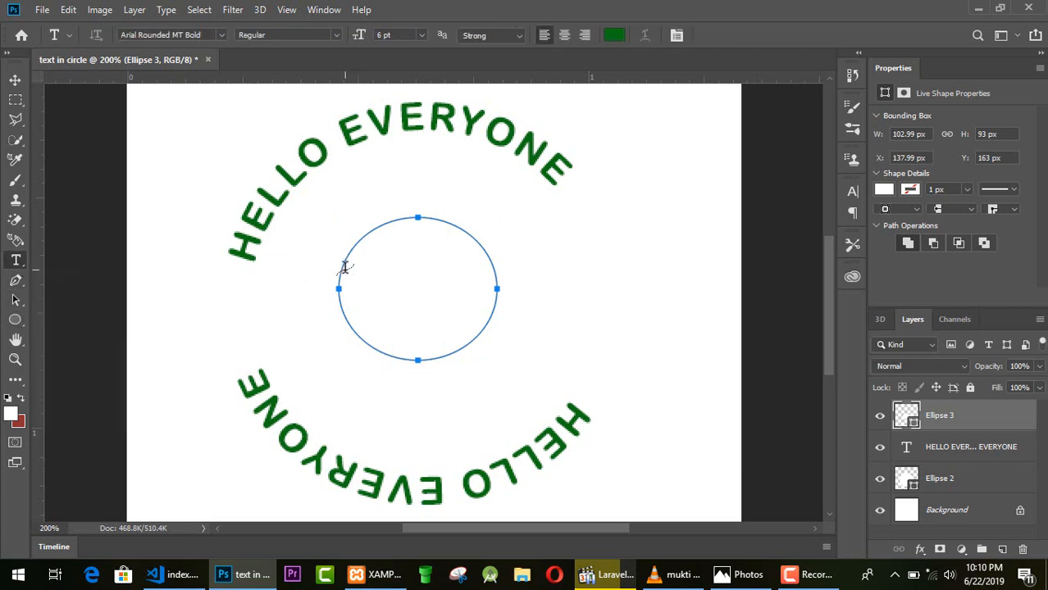
click(343, 265)
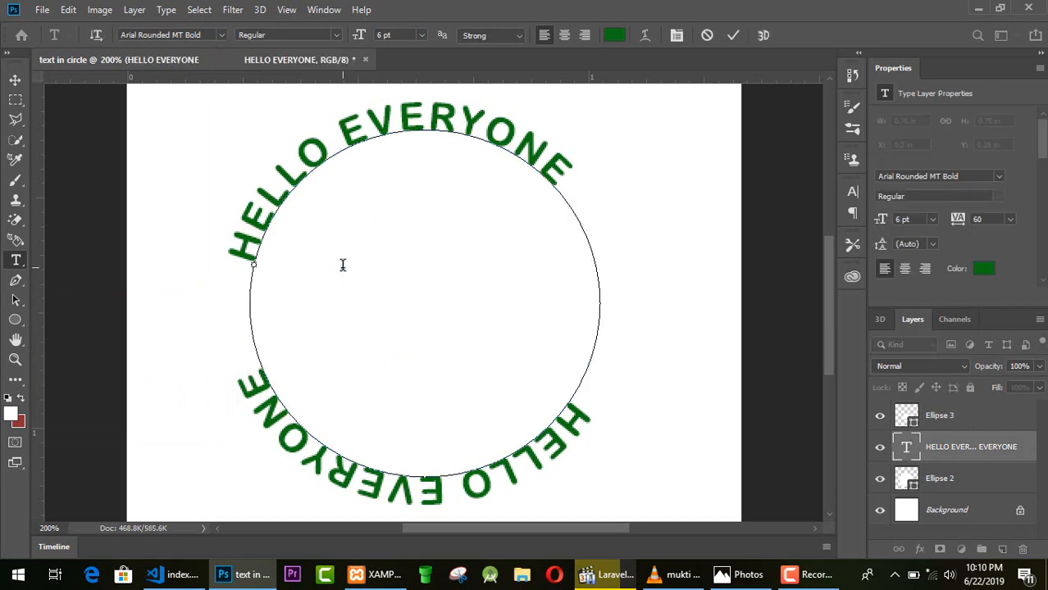
click(954, 423)
key(ctrl+t)
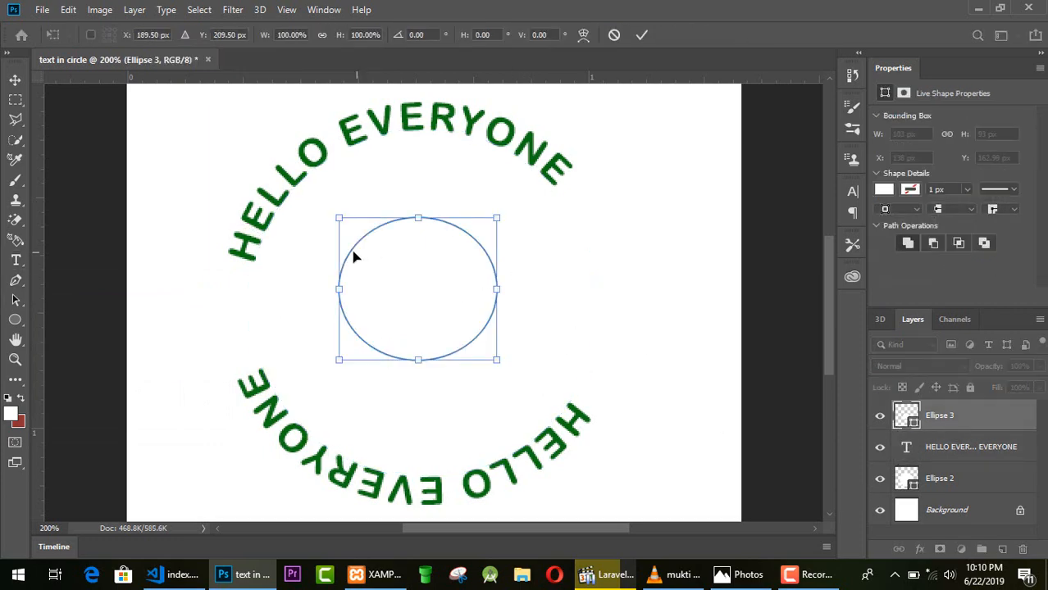
click(645, 35)
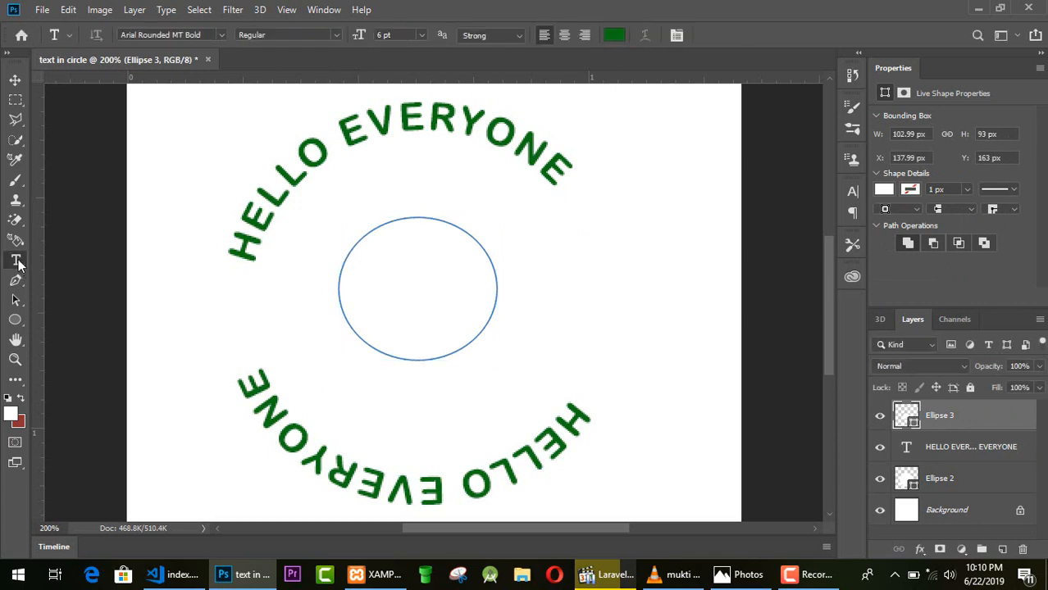
Add horizontal type on the small ellipse's outline reading HELLO twice, spaced so one word runs over the top and the other under the bottom.
click(348, 256)
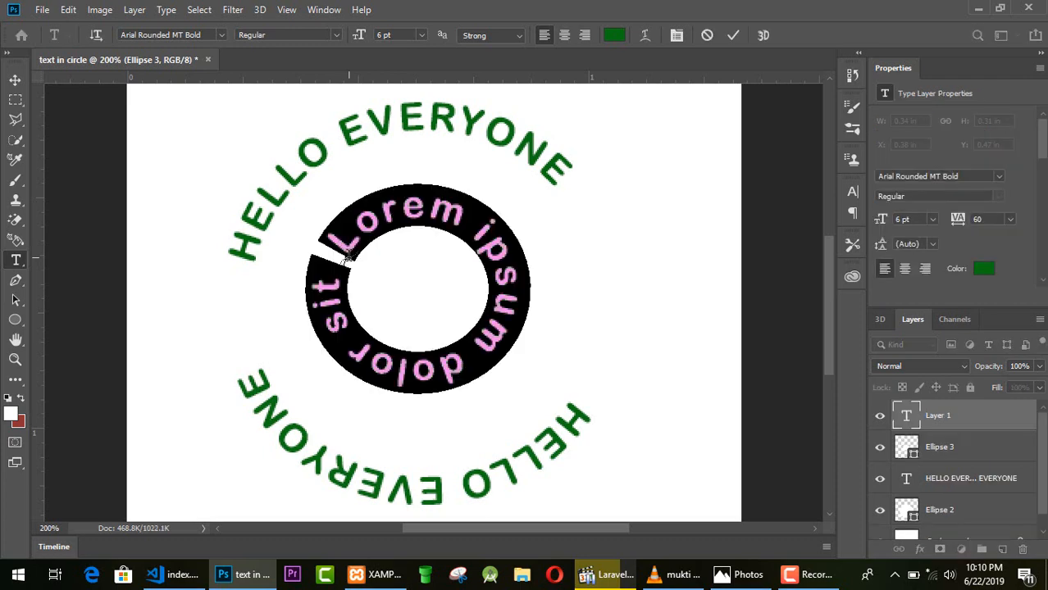
text(HELL)
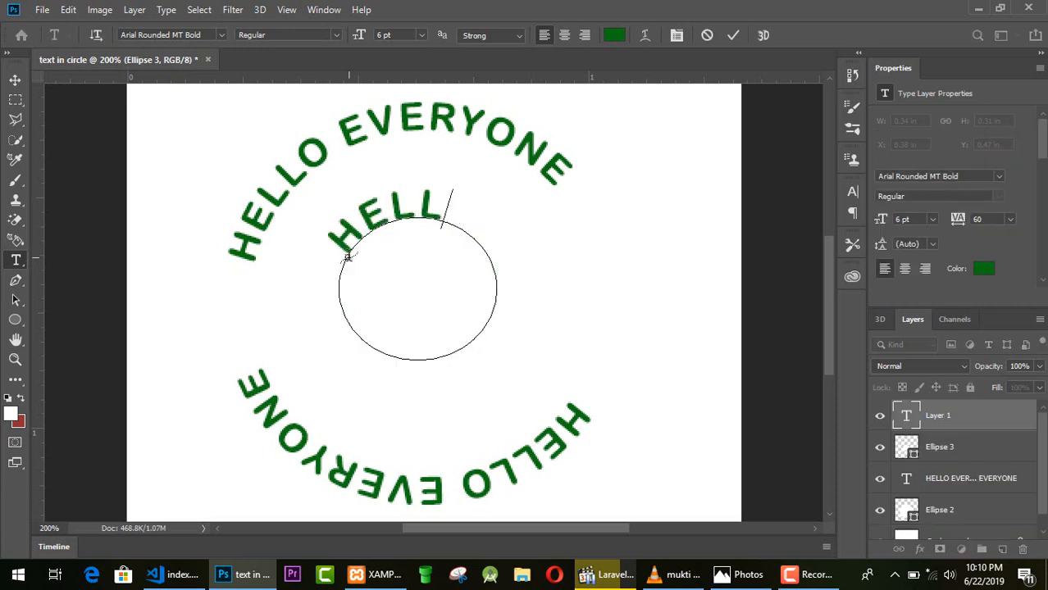
text(O)
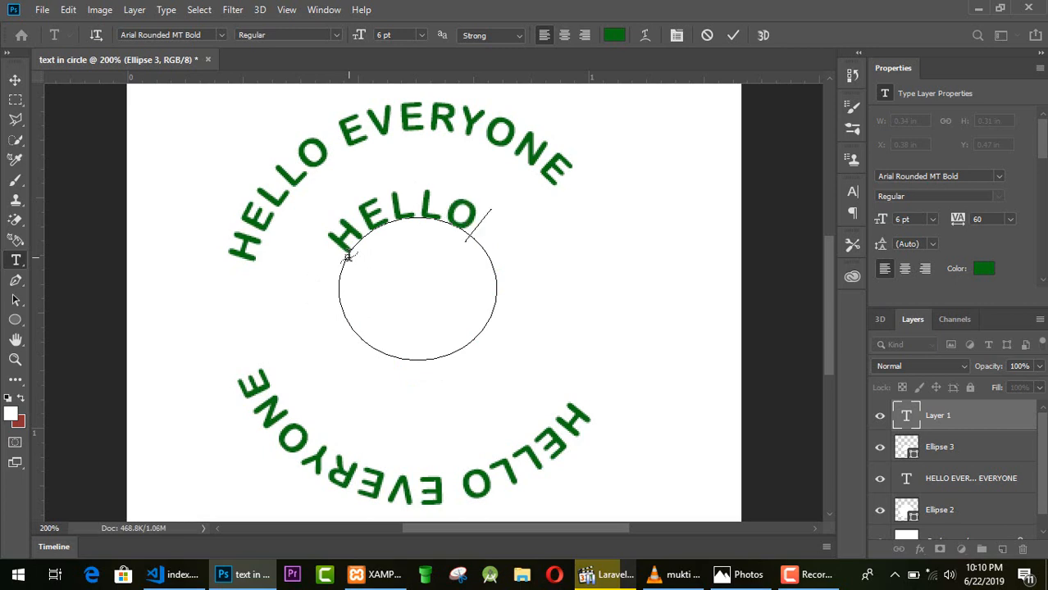
text( HELLO)
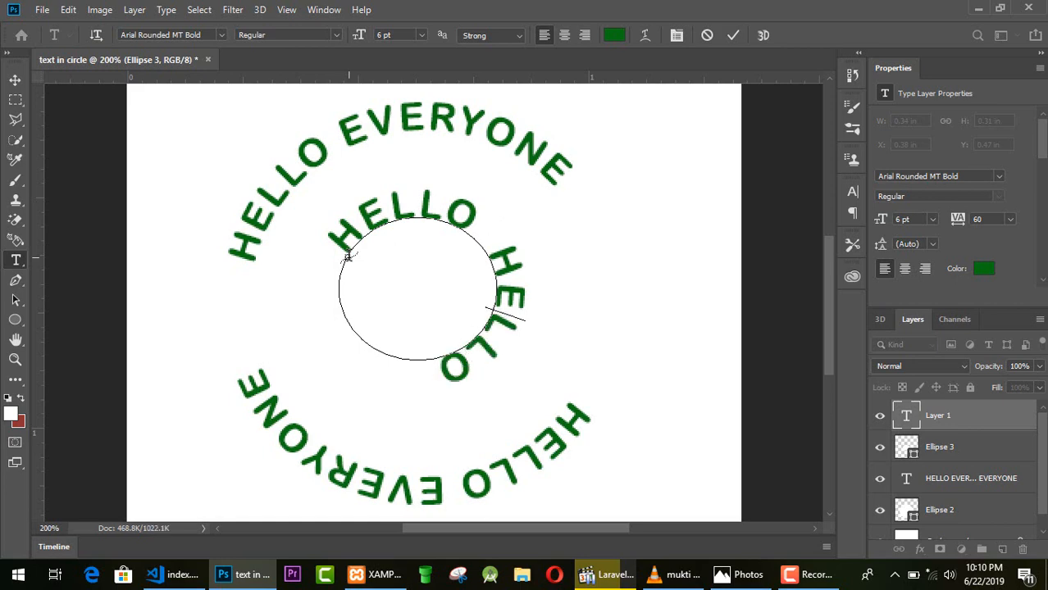
drag(500, 237, 472, 348)
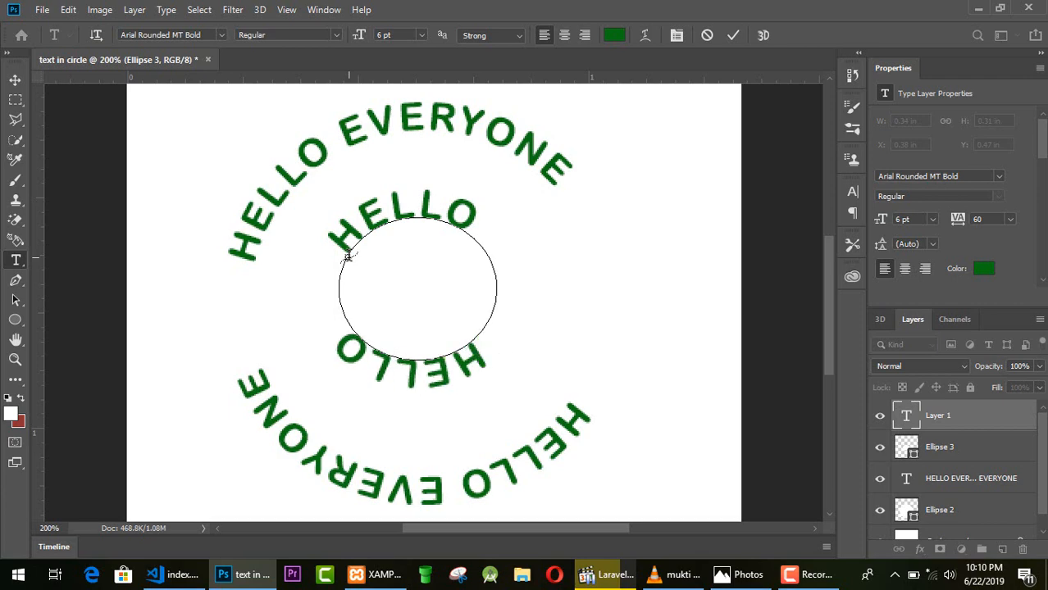
click(19, 283)
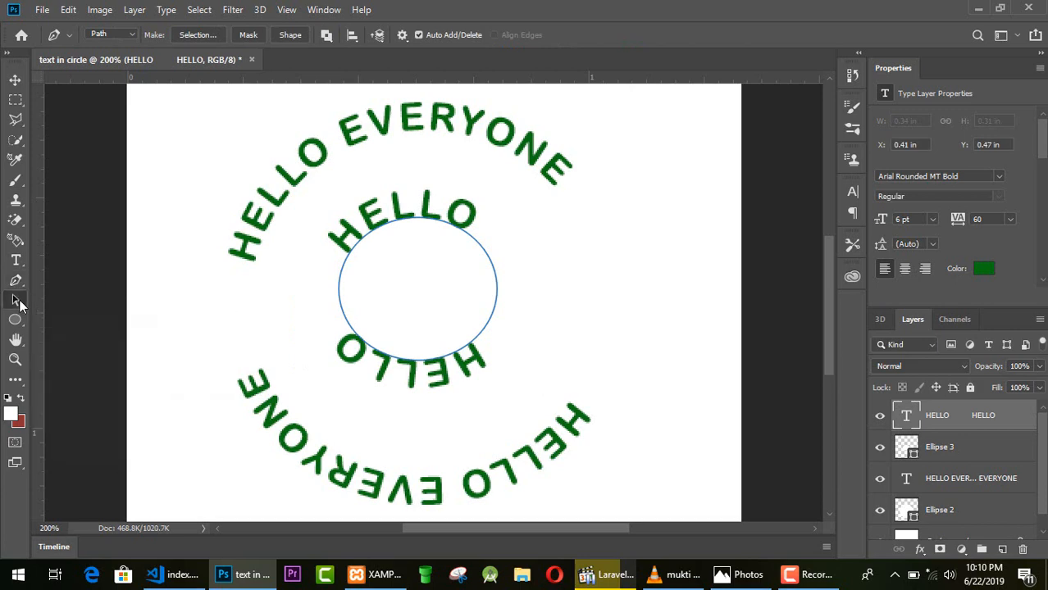
Slide the inner HELLO text slightly clockwise along the small ellipse with the Path Selection tool.
click(20, 300)
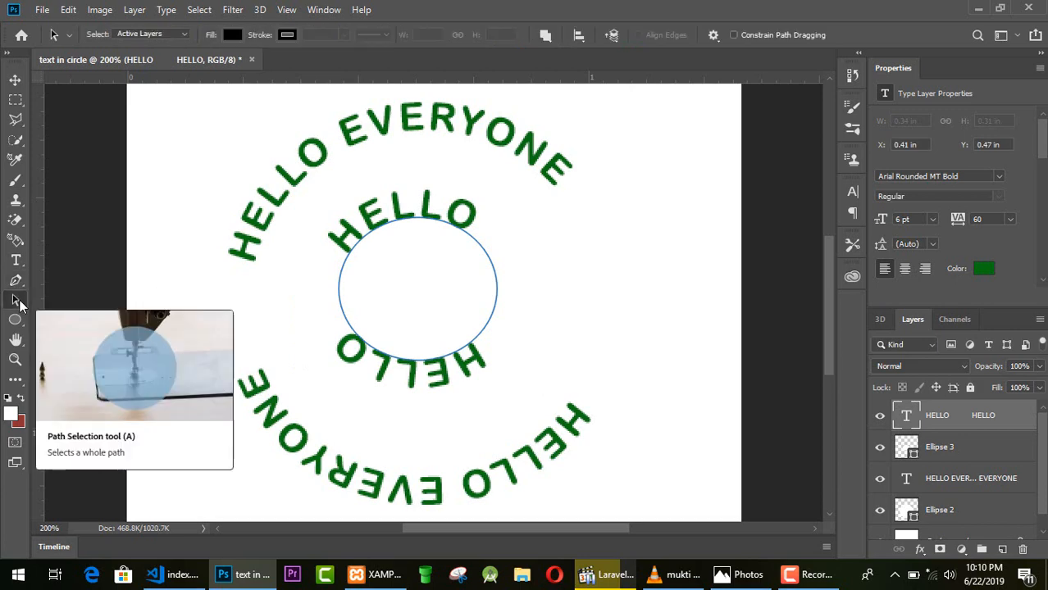
right_click(20, 299)
click(59, 302)
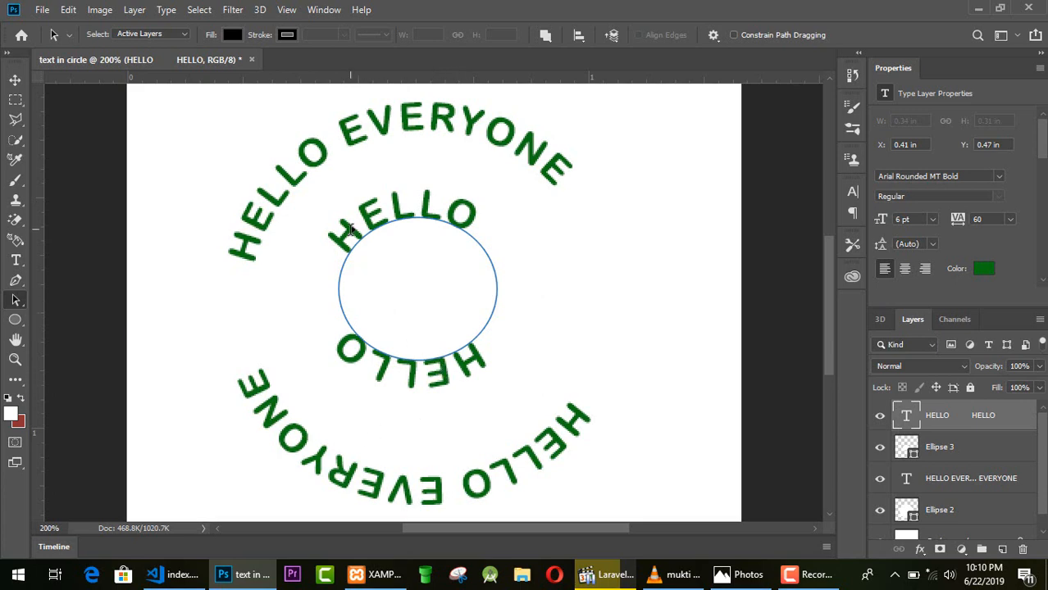
click(351, 220)
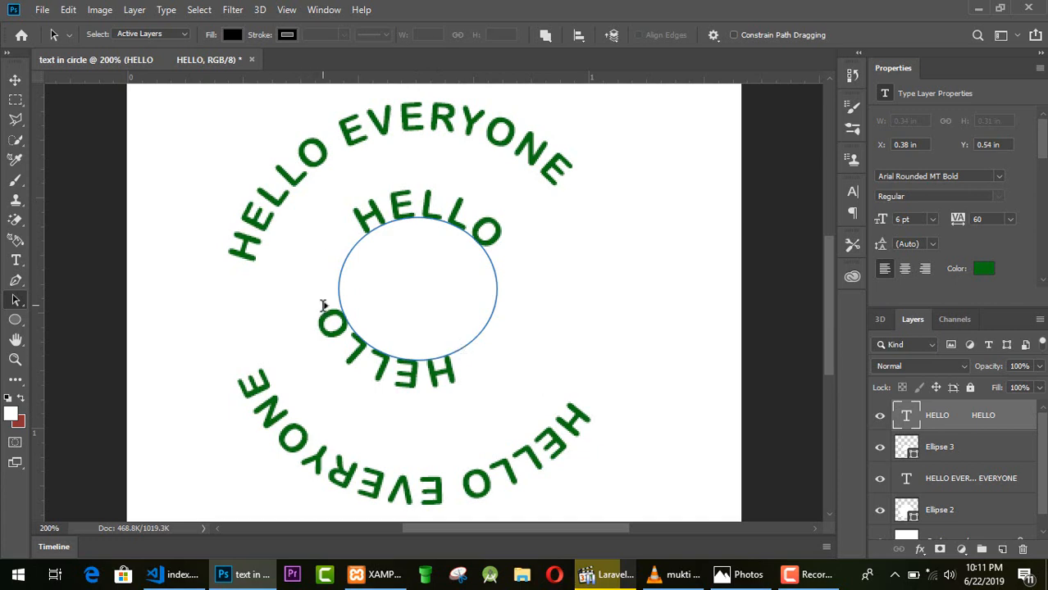
Try repositioning the inner HELLO text from the lower part of the small ellipse's outline, undoing each attempt.
click(323, 305)
key(ctrl+z)
click(464, 359)
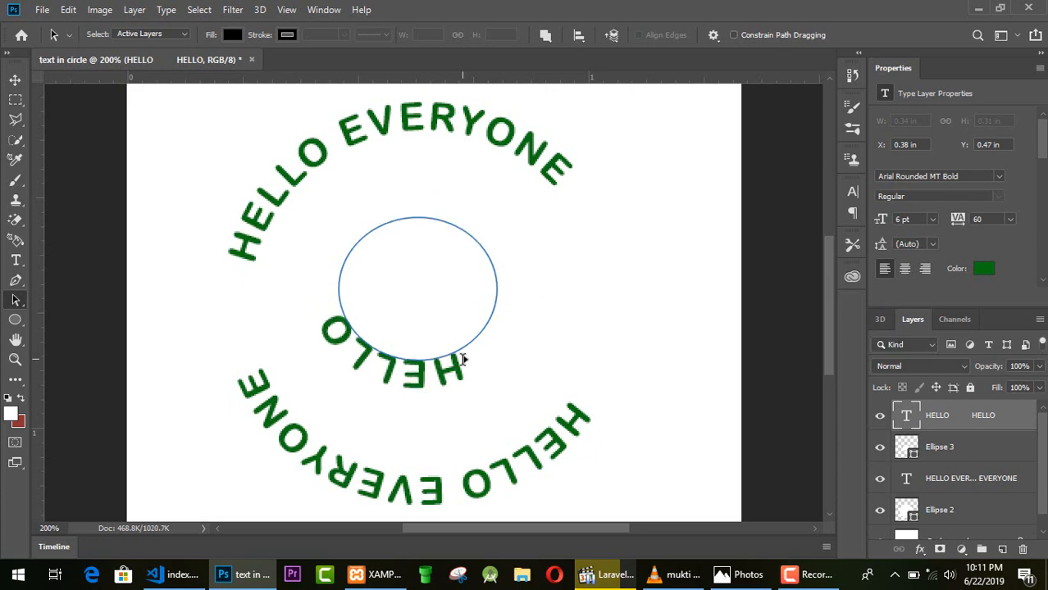
key(ctrl+z)
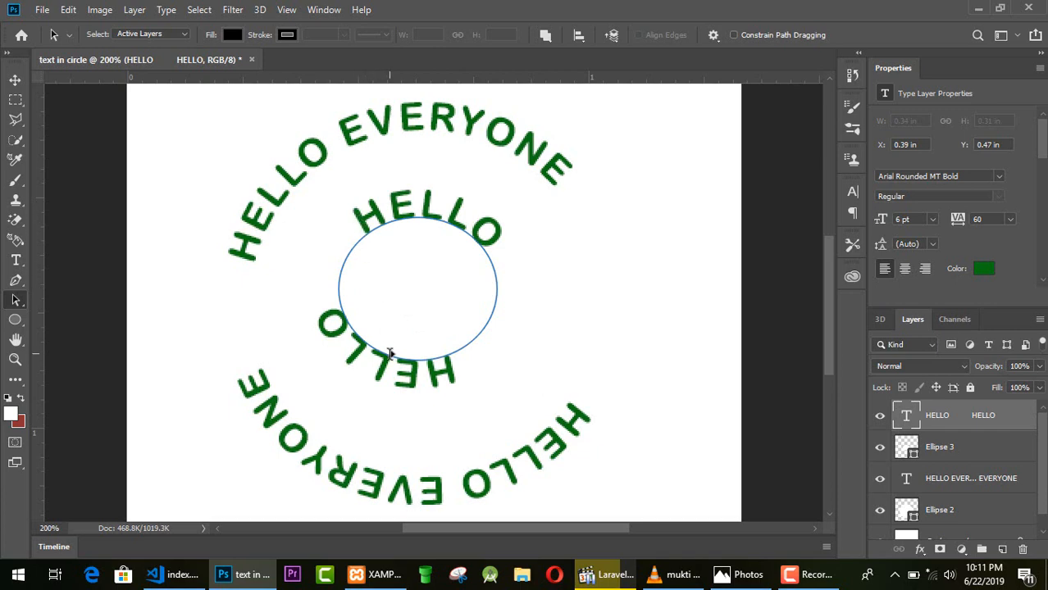
Flip the inner text to the inside of the small ellipse and adjust its leading space so HELLO reads upright, centred along the bottom.
mouse_move(398, 371)
mouse_down()
mouse_move(428, 321)
mouse_move(495, 291)
mouse_move(422, 237)
mouse_move(351, 246)
mouse_move(361, 267)
mouse_move(379, 235)
mouse_move(485, 243)
mouse_move(494, 297)
mouse_move(452, 354)
mouse_move(509, 305)
mouse_move(511, 289)
mouse_up()
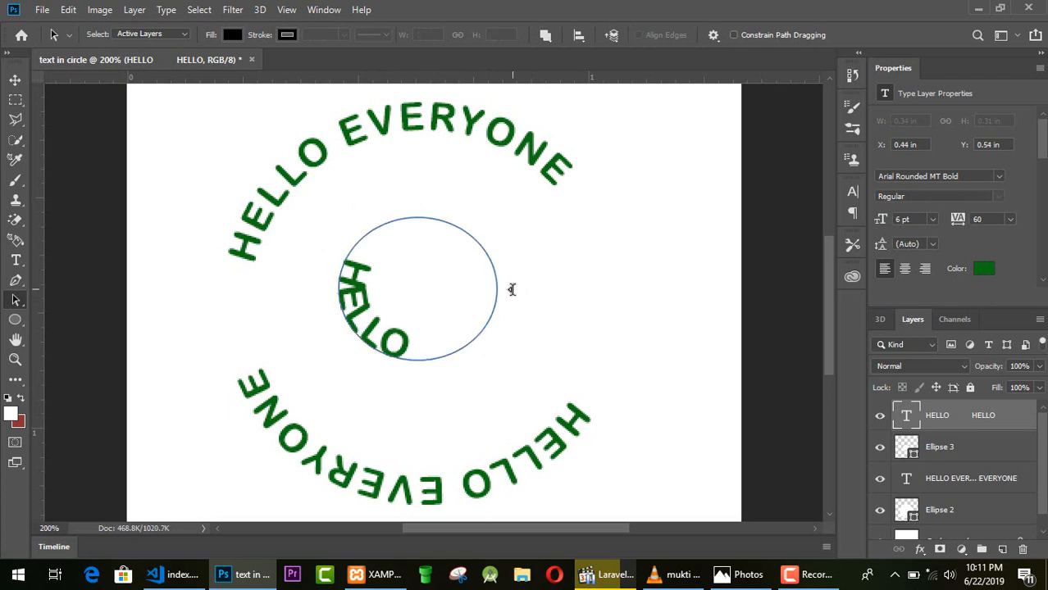
click(15, 260)
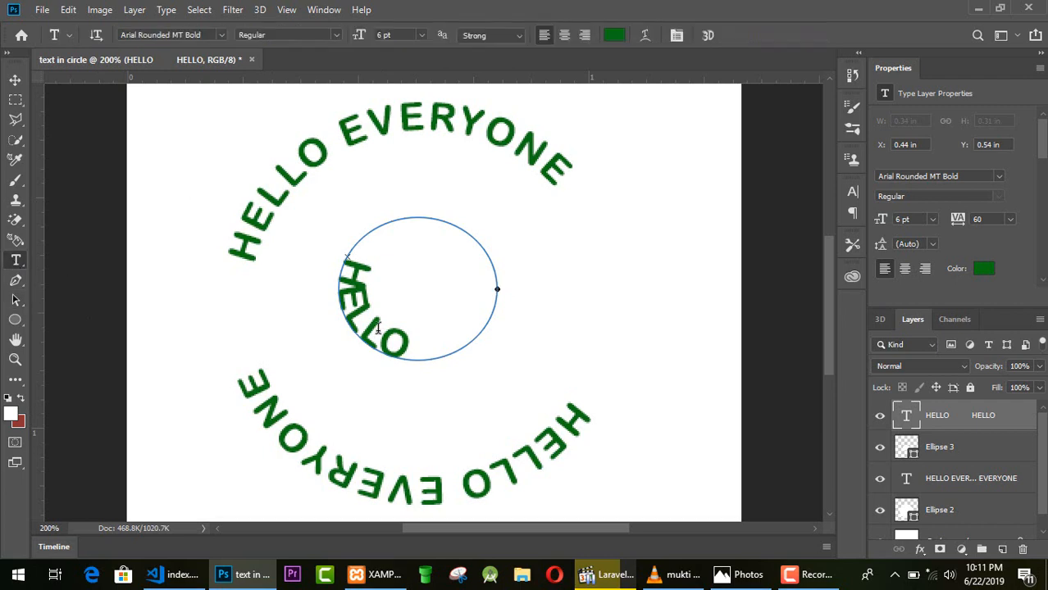
click(353, 289)
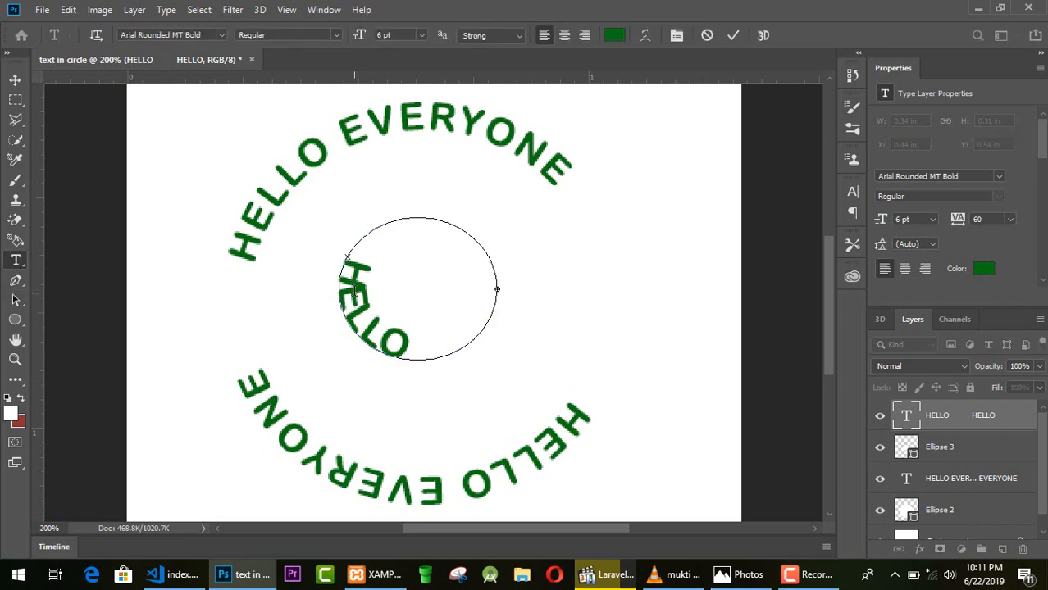
key(Left)
key(Left)
key(Left)
key(Left)
key(Left)
key(Left)
key(Left)
key(Left)
key(Left)
key(Left)
key(Left)
key(Left)
key(Left)
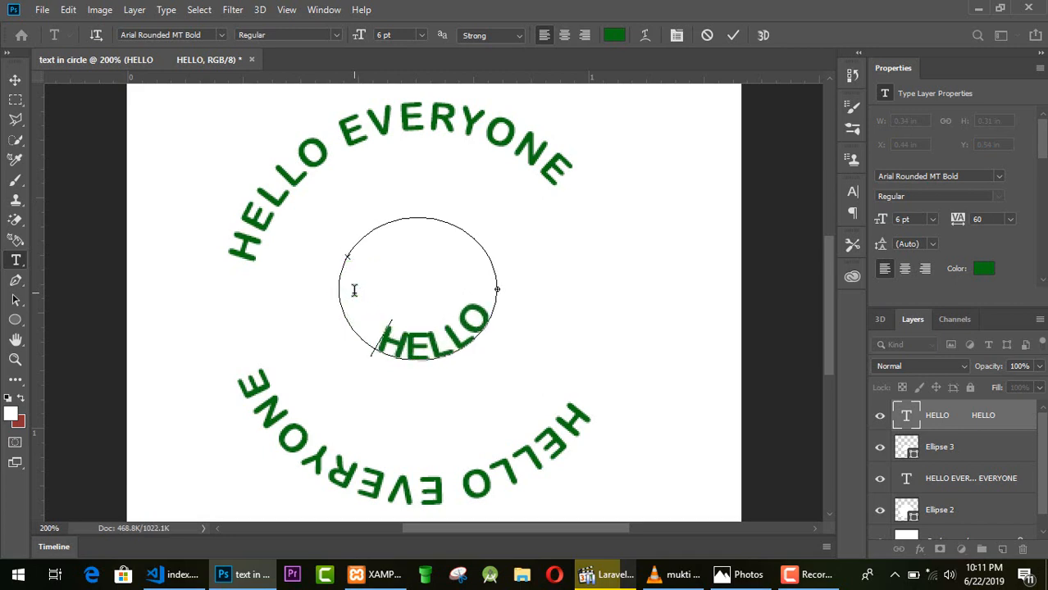
key(BackSpace)
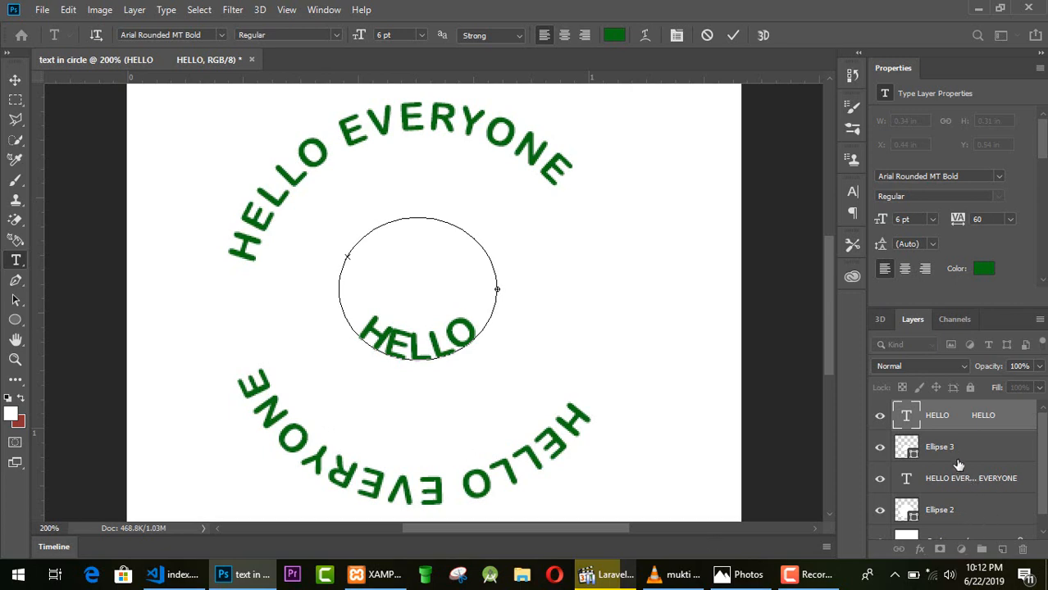
Flip the HELLO EVERYONE text to the inside of the large circle with the Path Selection tool.
scroll(1045, 500, down, 1)
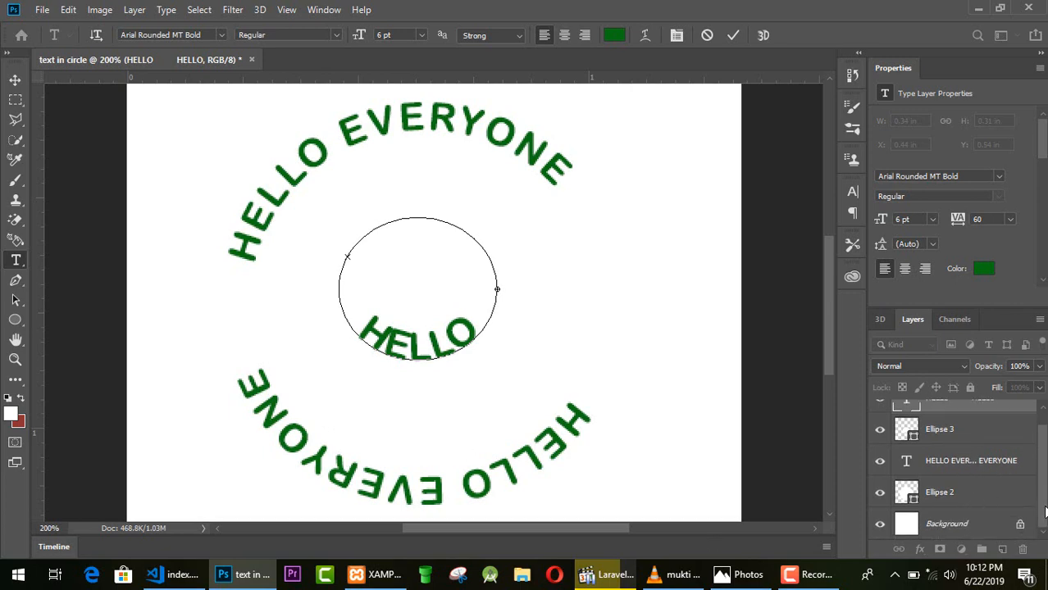
click(951, 497)
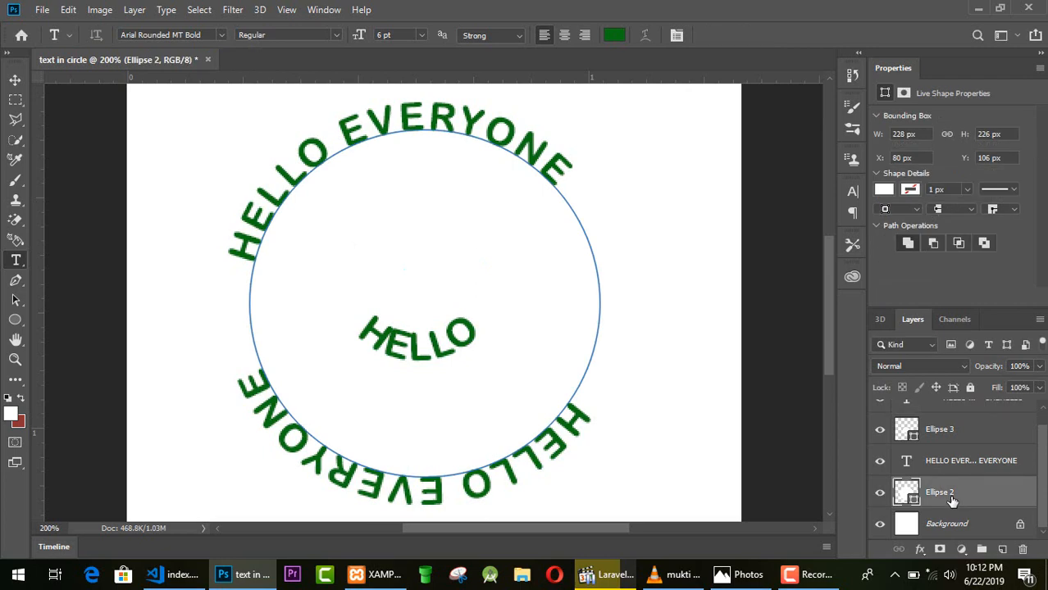
click(15, 301)
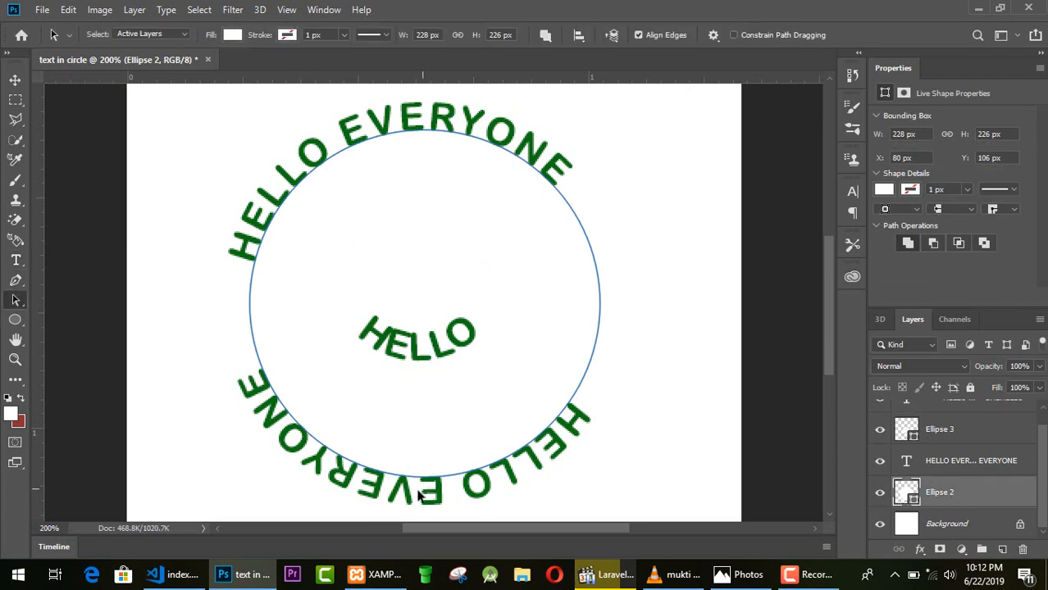
right_click(18, 301)
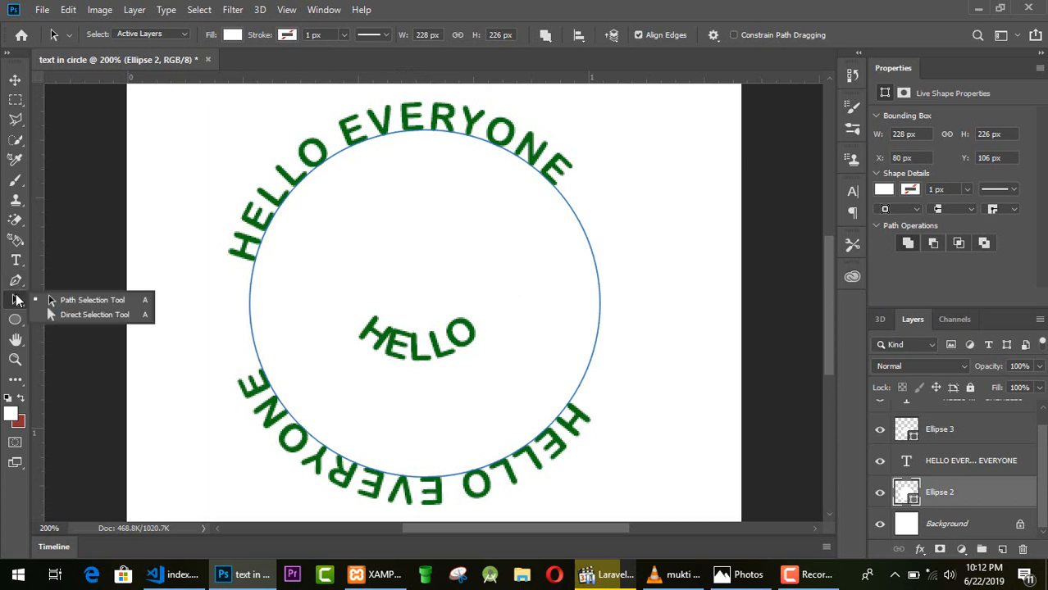
click(78, 319)
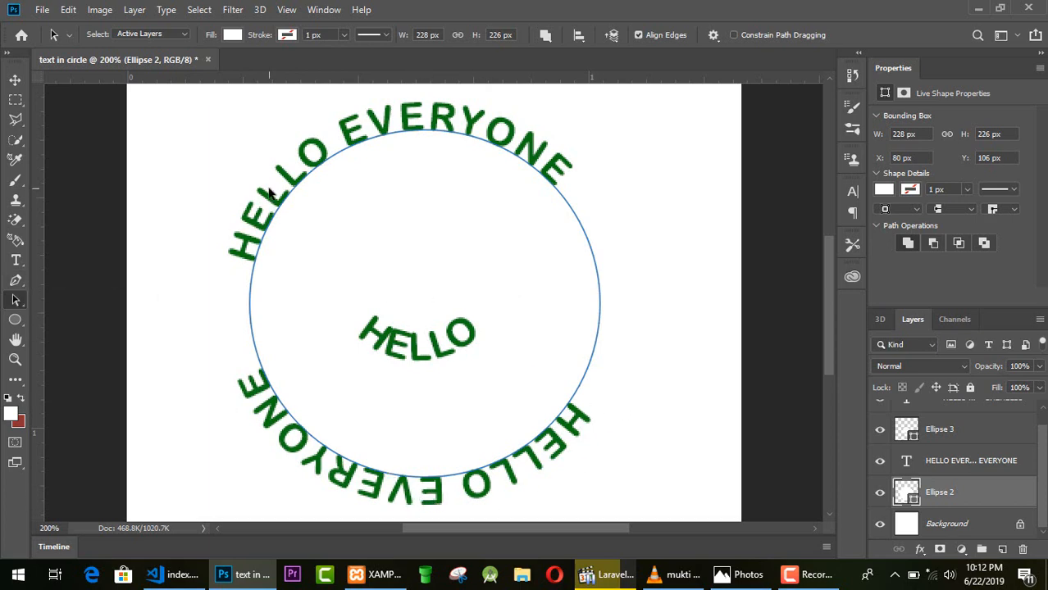
click(730, 355)
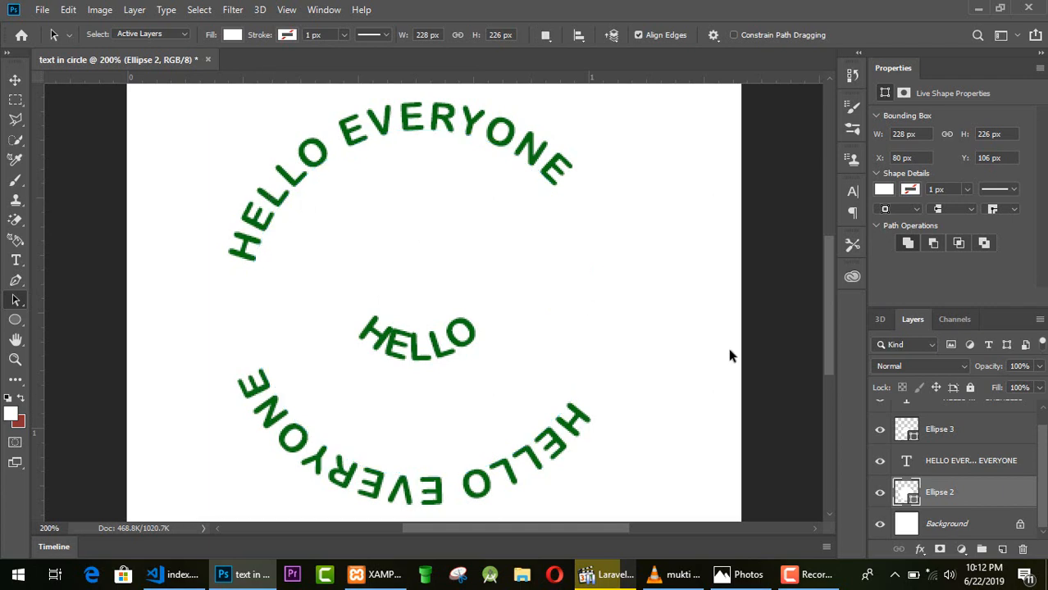
click(955, 461)
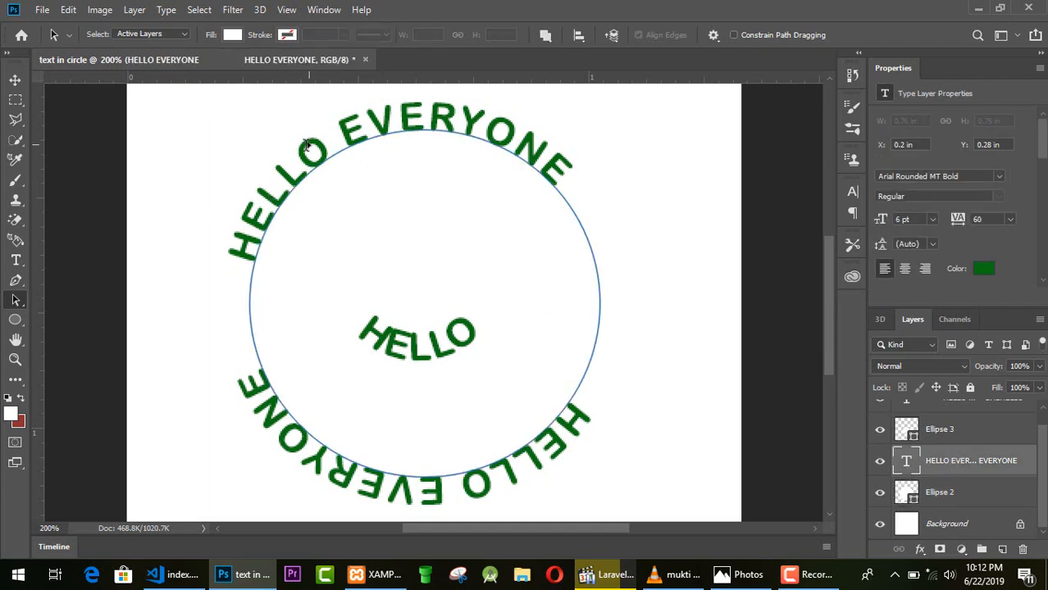
click(467, 482)
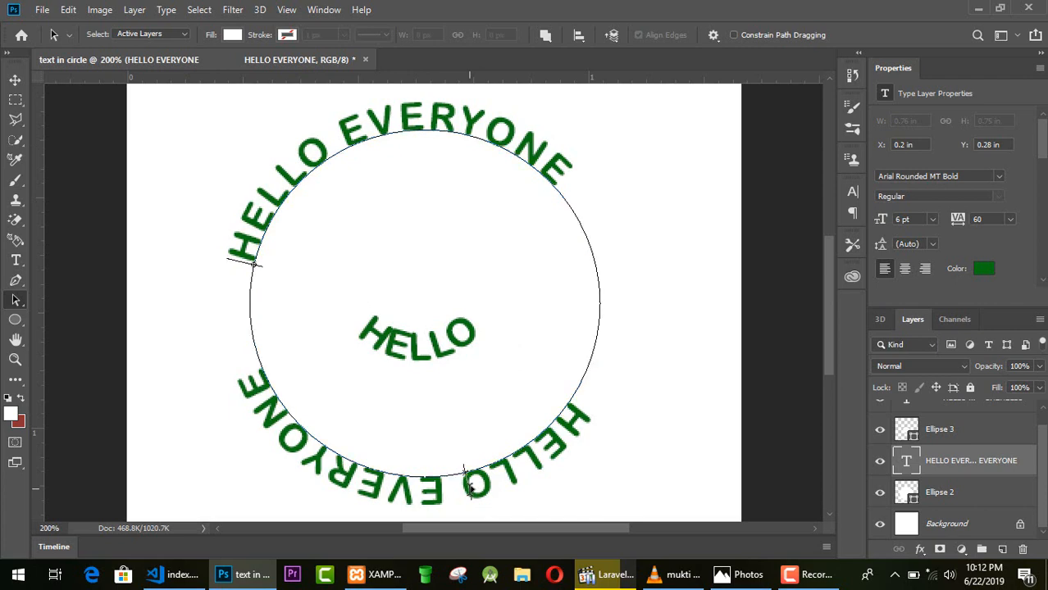
mouse_move(468, 482)
mouse_down()
mouse_move(372, 476)
mouse_move(545, 444)
mouse_move(585, 398)
mouse_move(587, 384)
mouse_move(547, 371)
mouse_move(565, 364)
mouse_move(586, 310)
mouse_up()
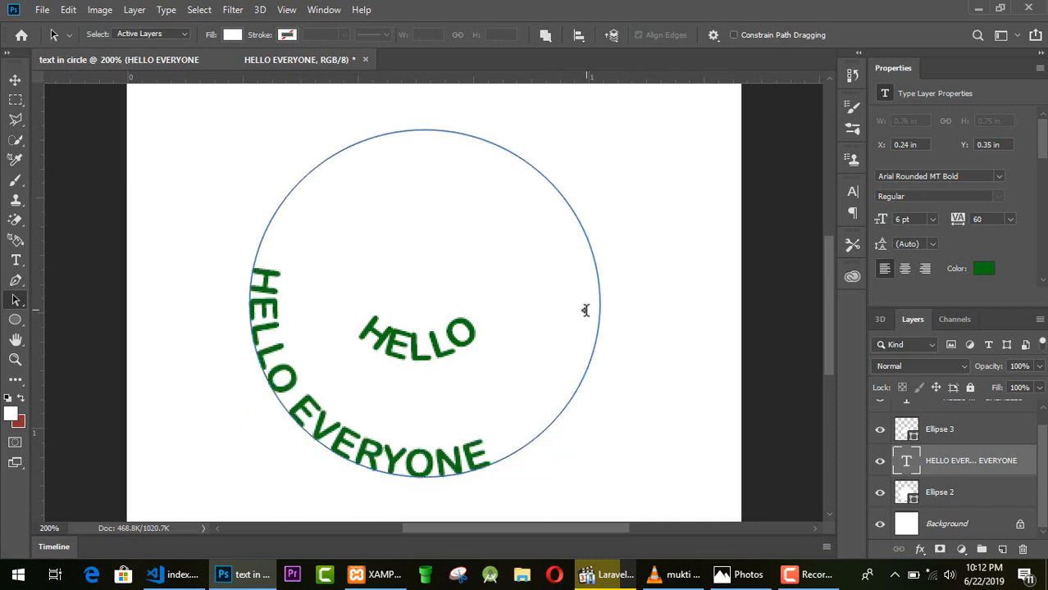
Add leading space to the large circle's text so HELLO EVERYONE is centred along the bottom, and commit the edit.
click(17, 261)
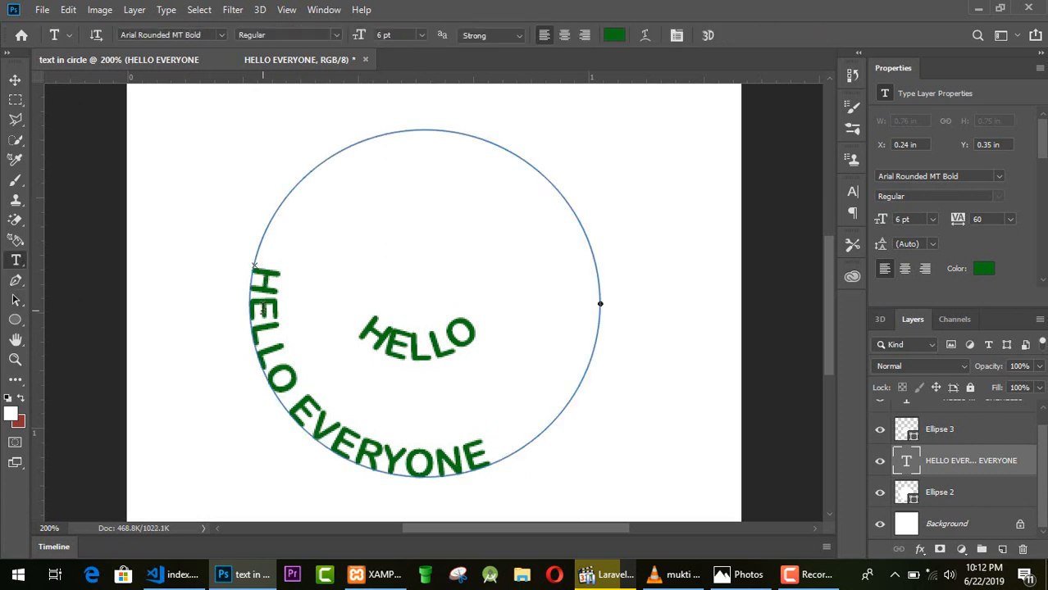
click(261, 311)
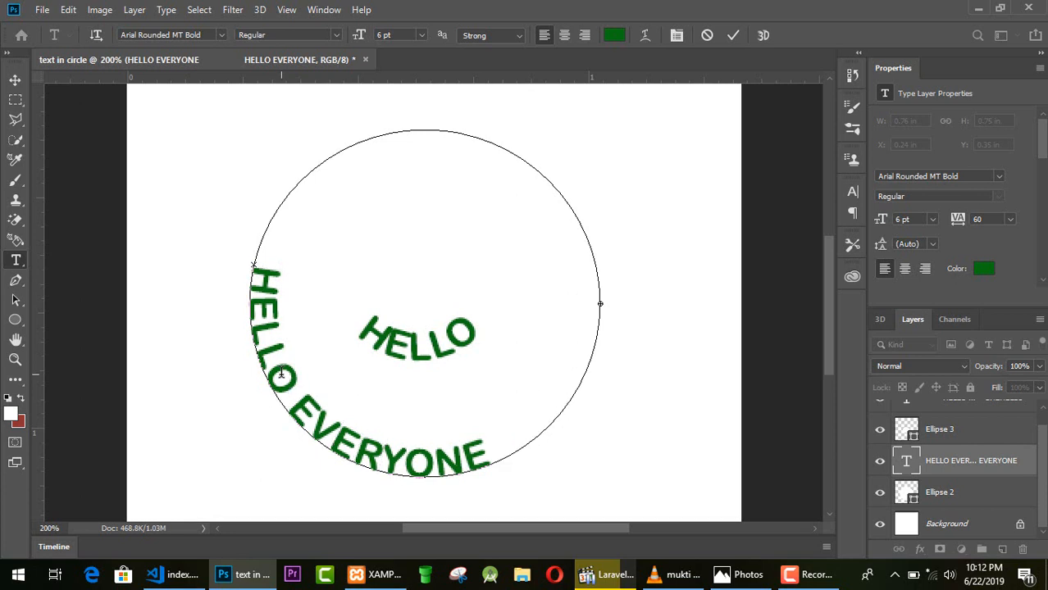
mouse_move(280, 374)
mouse_down()
mouse_move(253, 271)
mouse_move(254, 328)
mouse_move(282, 373)
mouse_up()
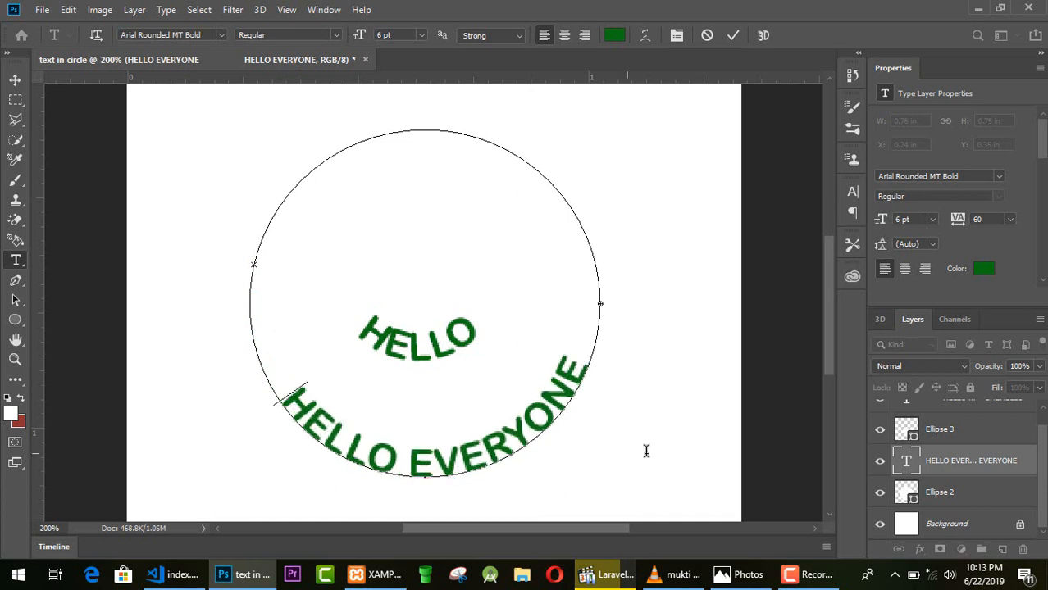
click(735, 35)
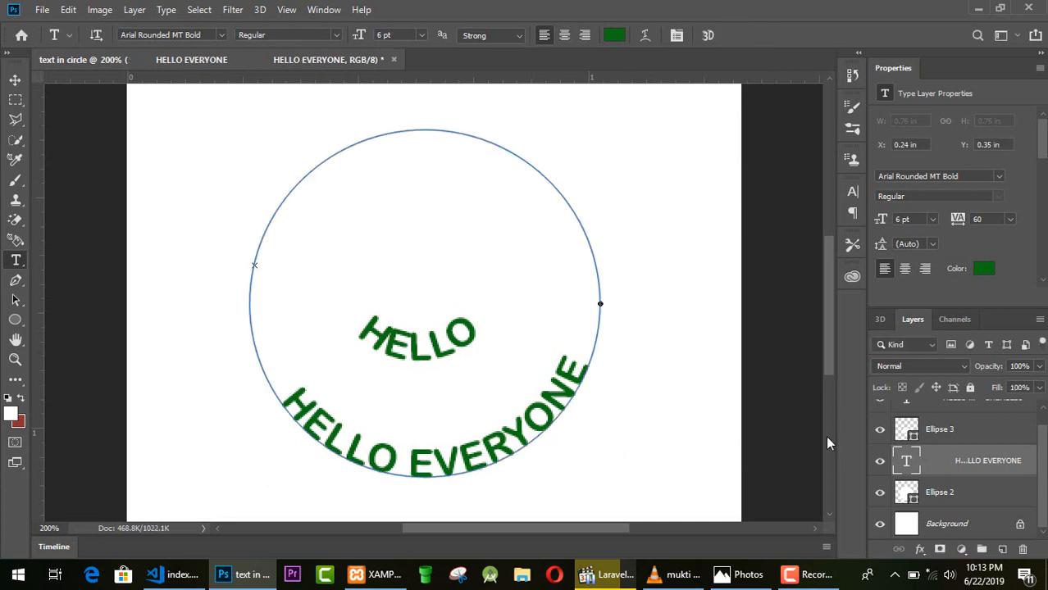
Add a separate HELLO text on the Ellipse 3 outline, starting at its upper left and running over the top.
click(15, 79)
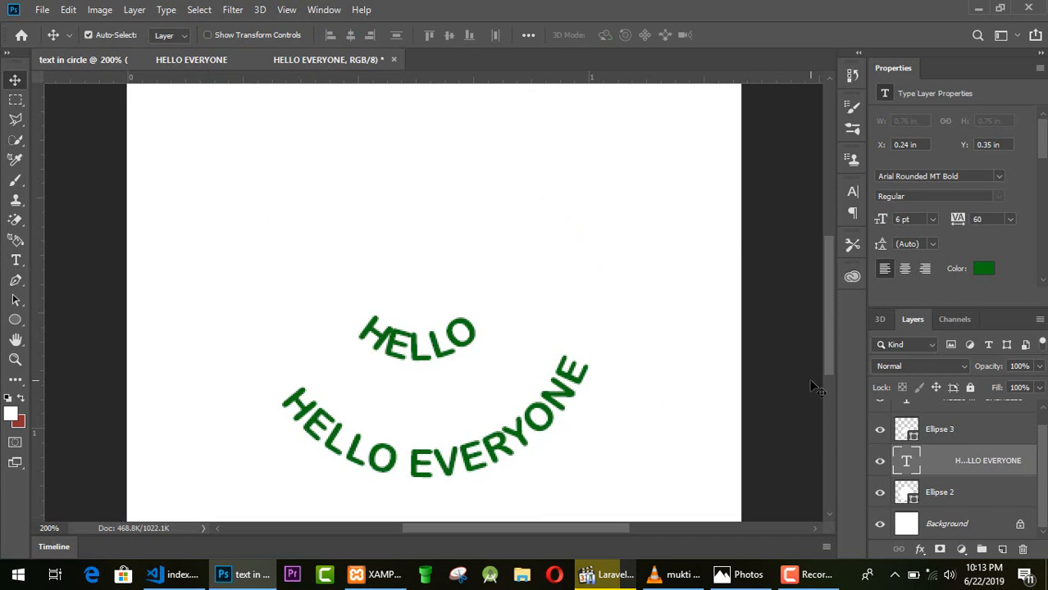
click(418, 351)
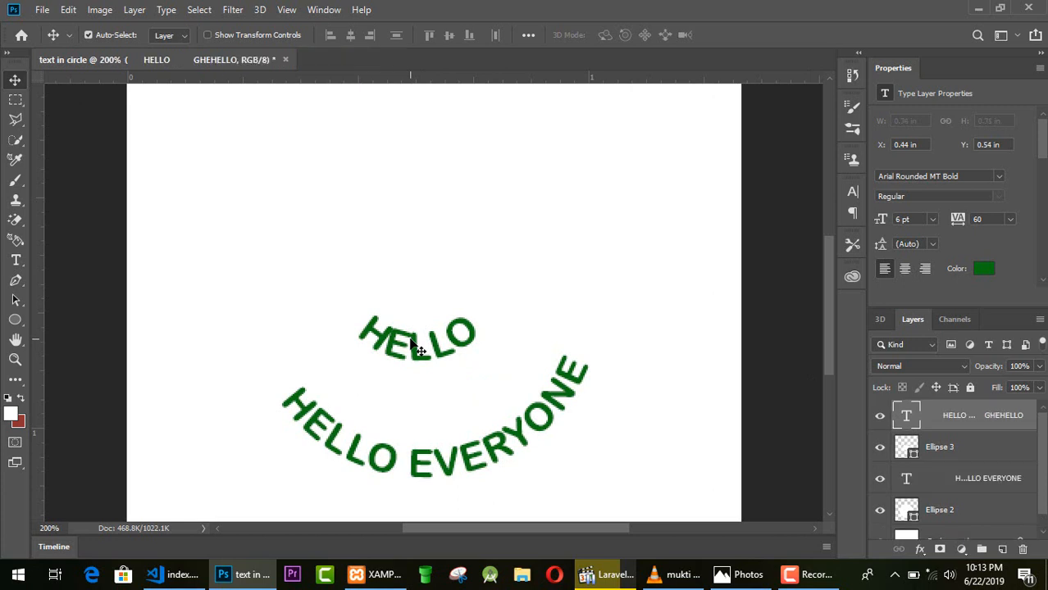
click(948, 446)
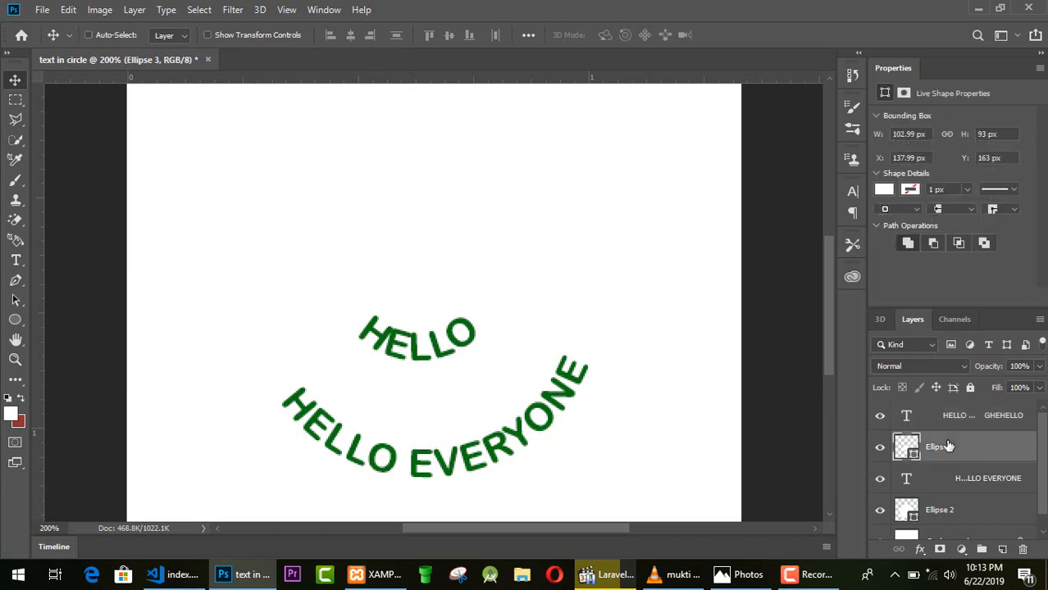
key(ctrl+t)
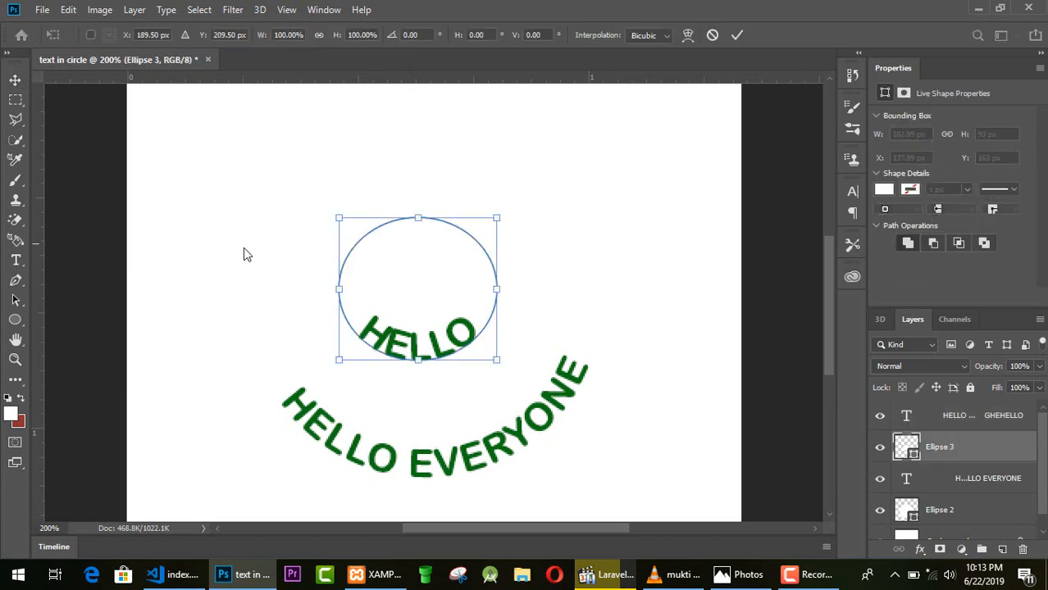
click(16, 260)
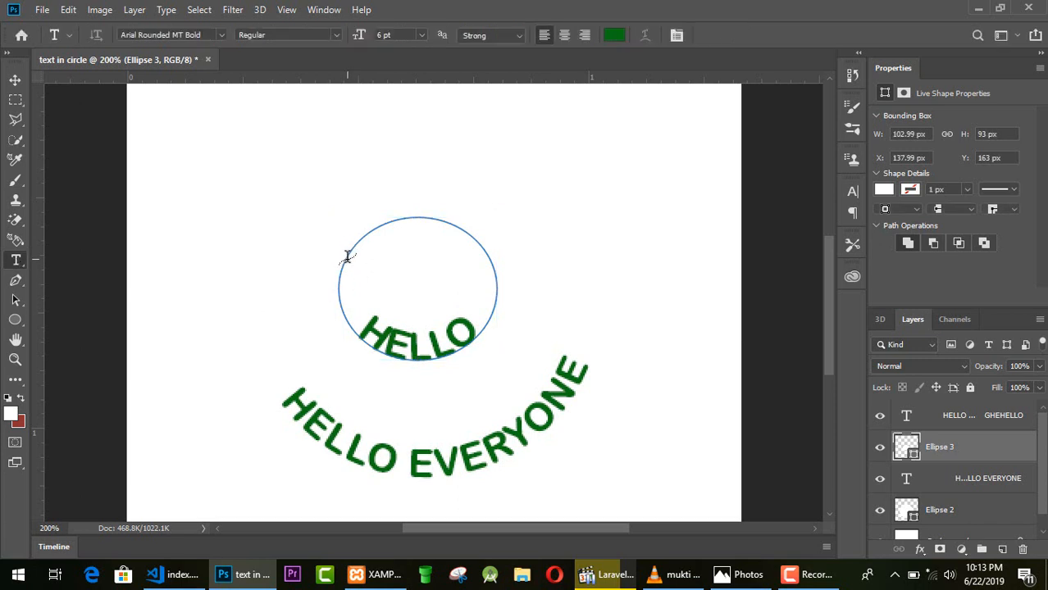
click(348, 257)
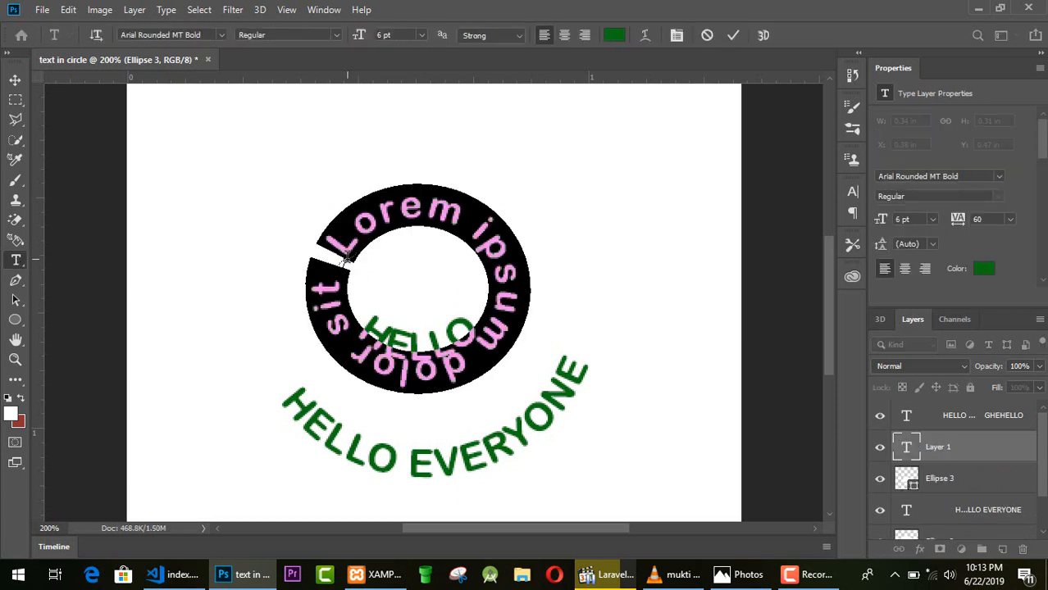
text(HELLO)
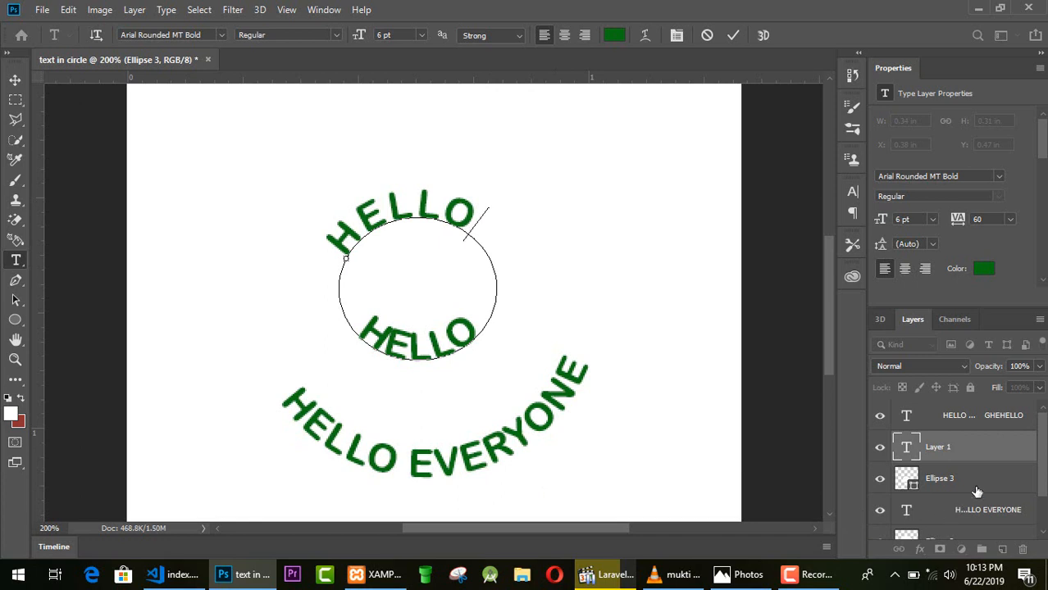
click(733, 36)
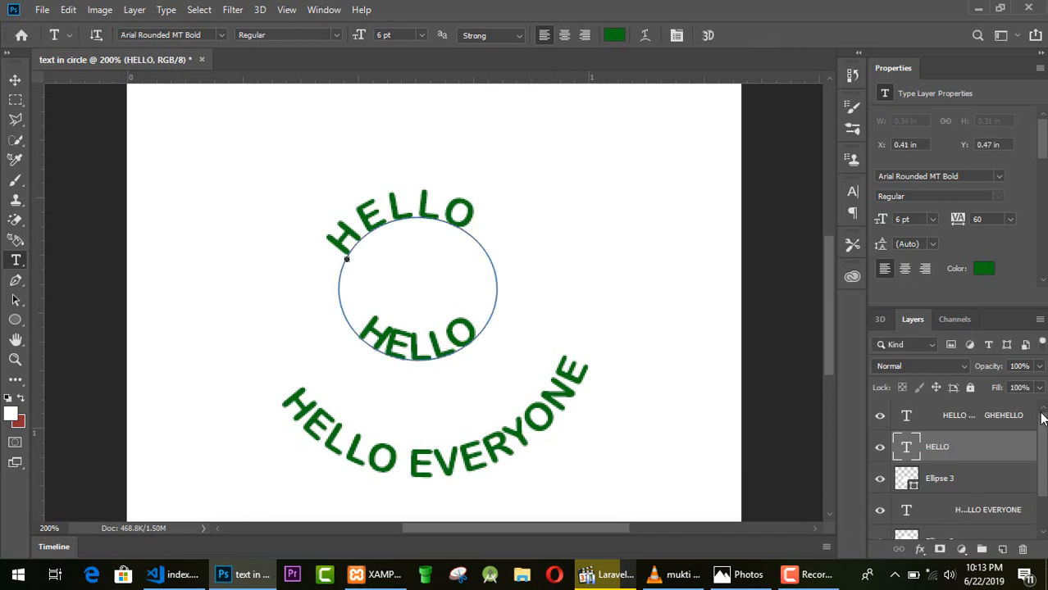
scroll(988, 459, down, 2)
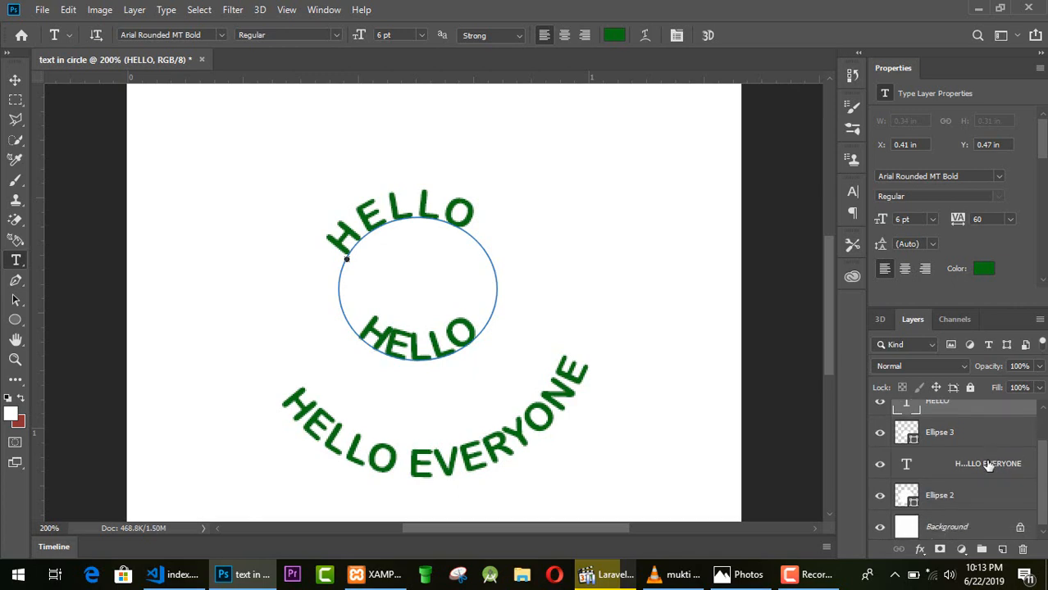
click(988, 466)
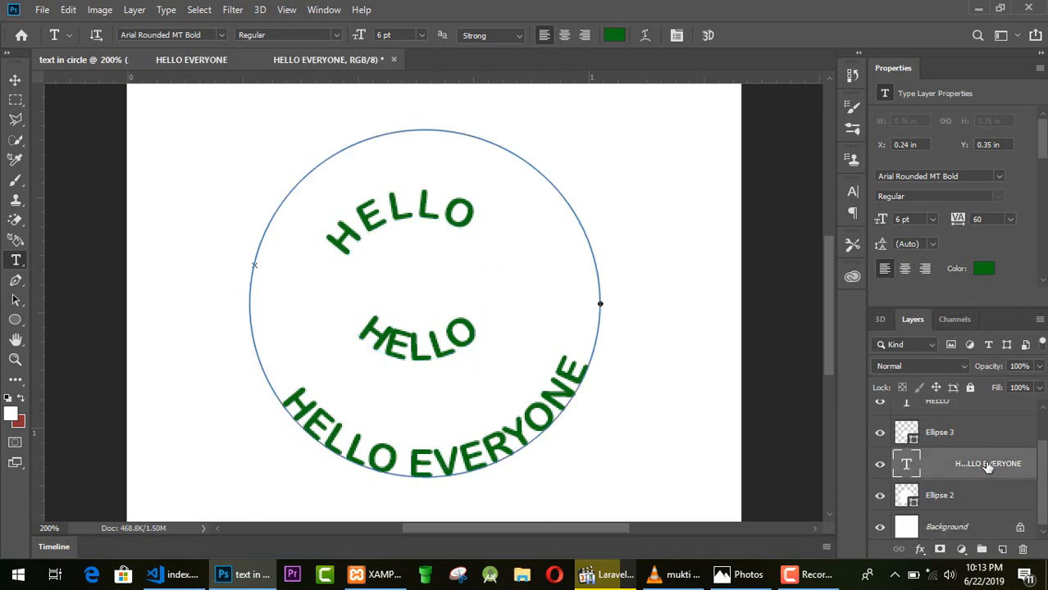
key(ctrl+t)
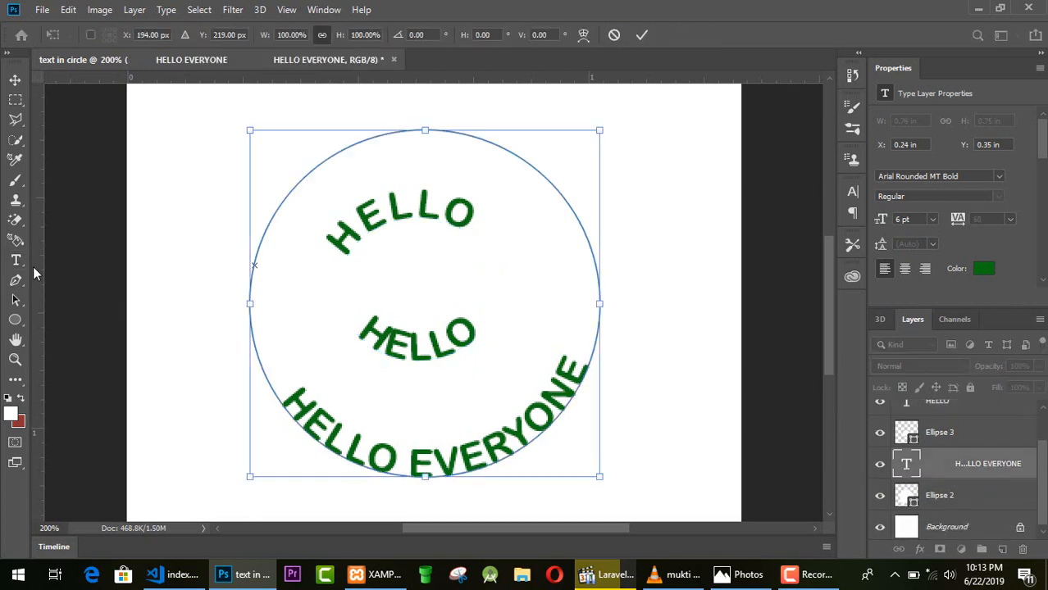
click(15, 261)
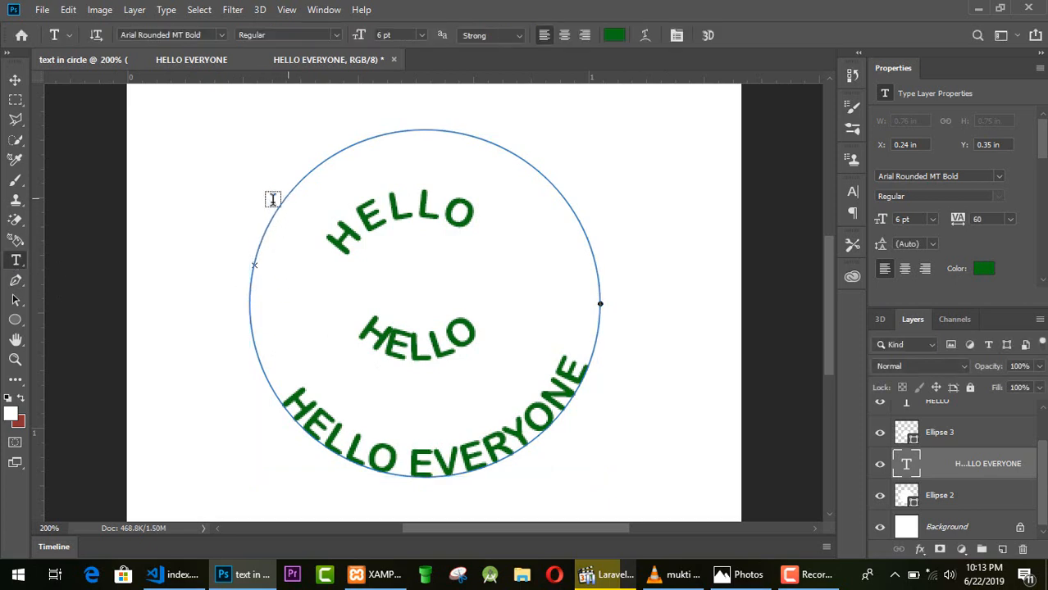
Add a separate HELLO EVERYONE text on the Ellipse 2 outline, starting at its upper left and running over the top.
click(982, 501)
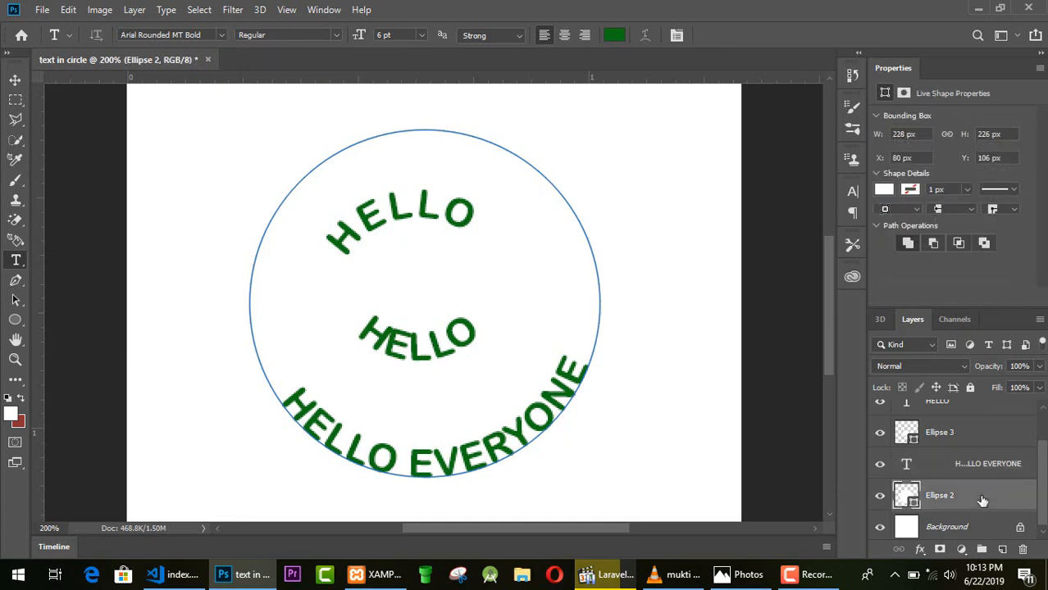
key(ctrl+t)
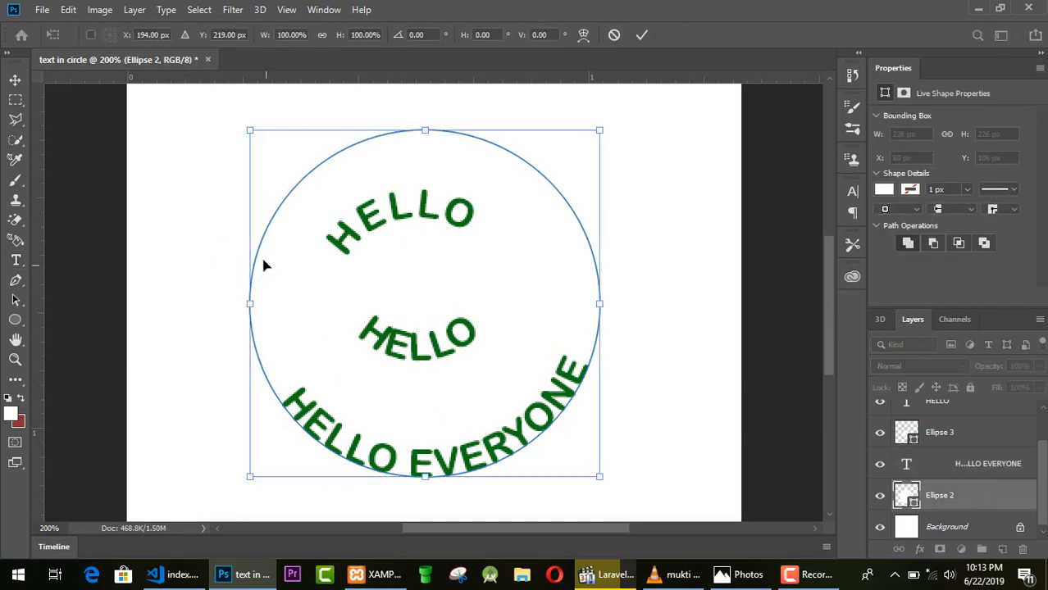
click(16, 261)
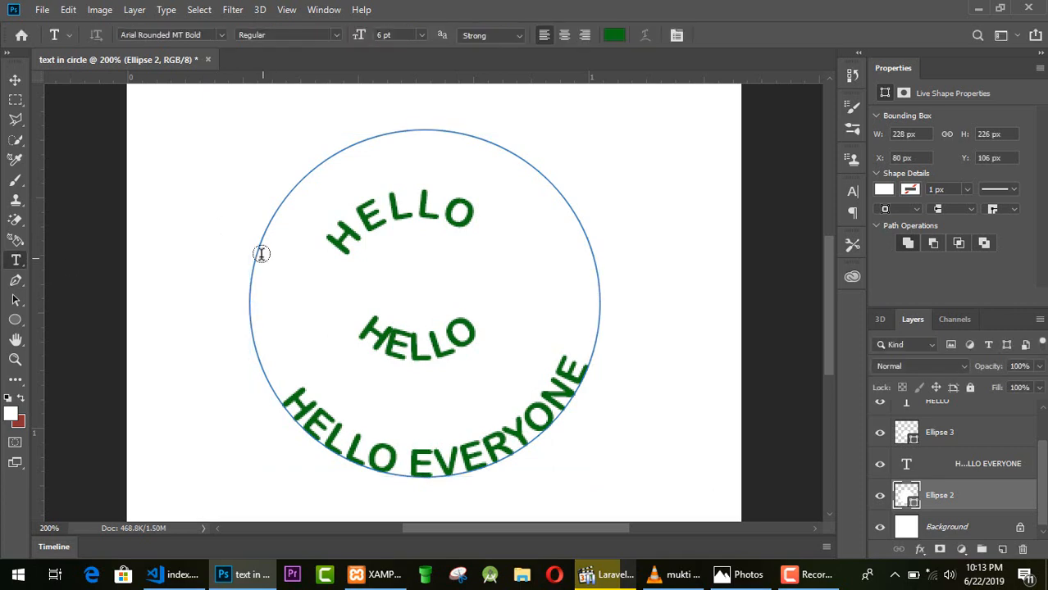
click(255, 255)
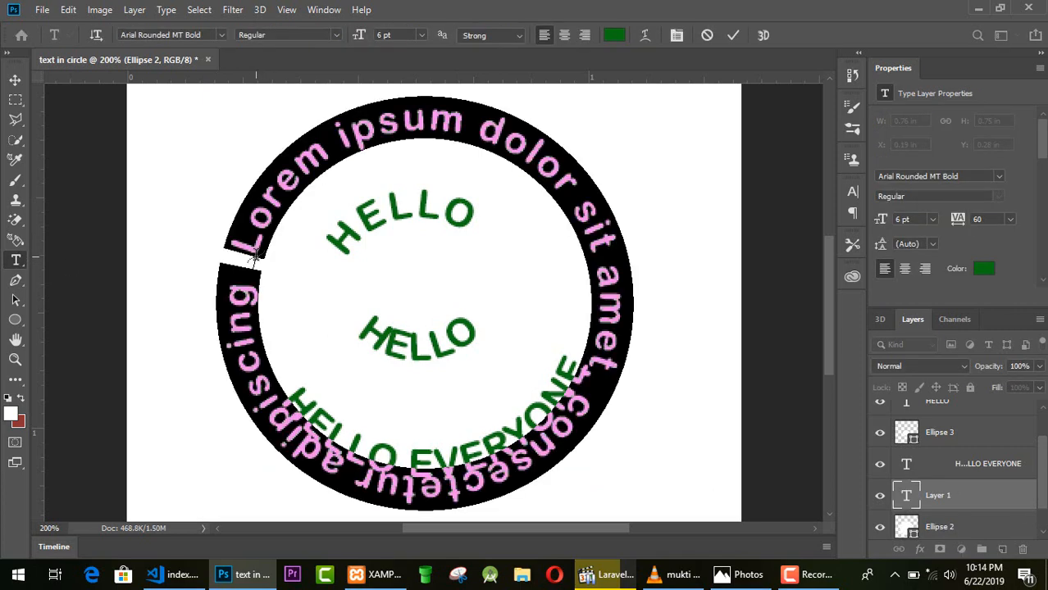
text(HELLO)
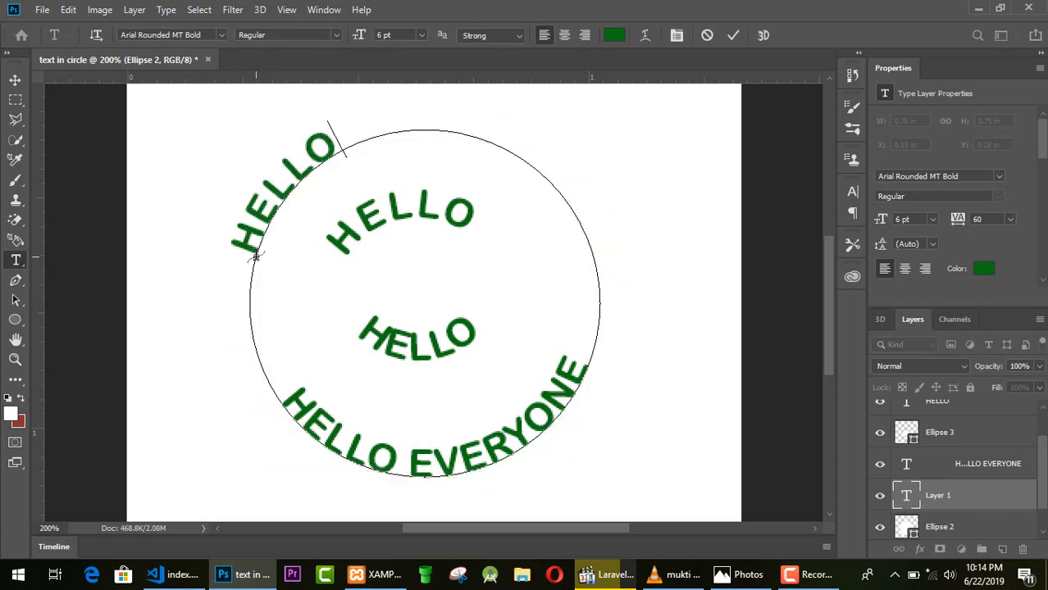
text( EV)
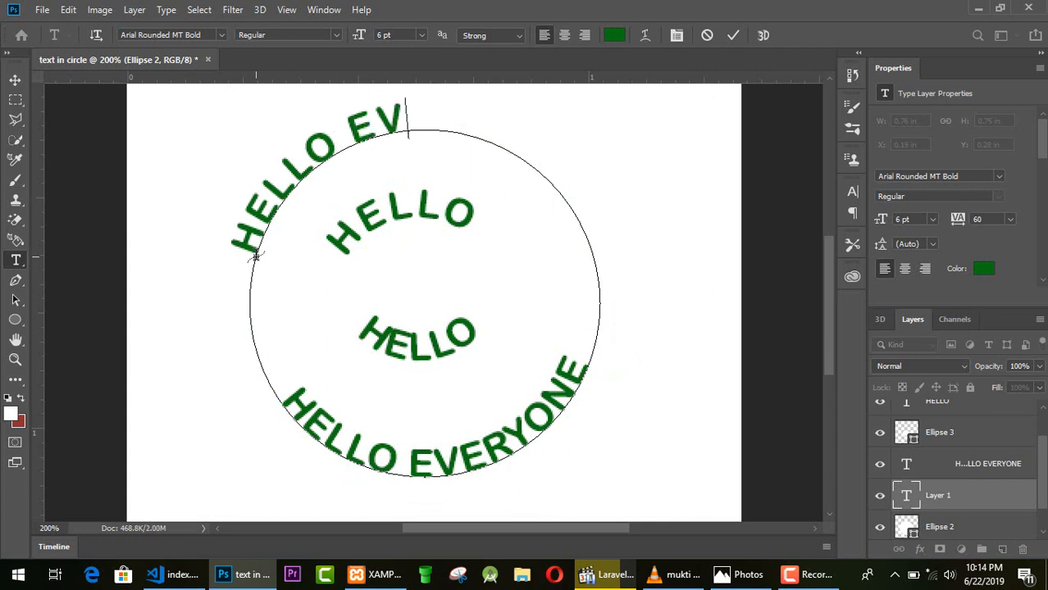
text(ERYO)
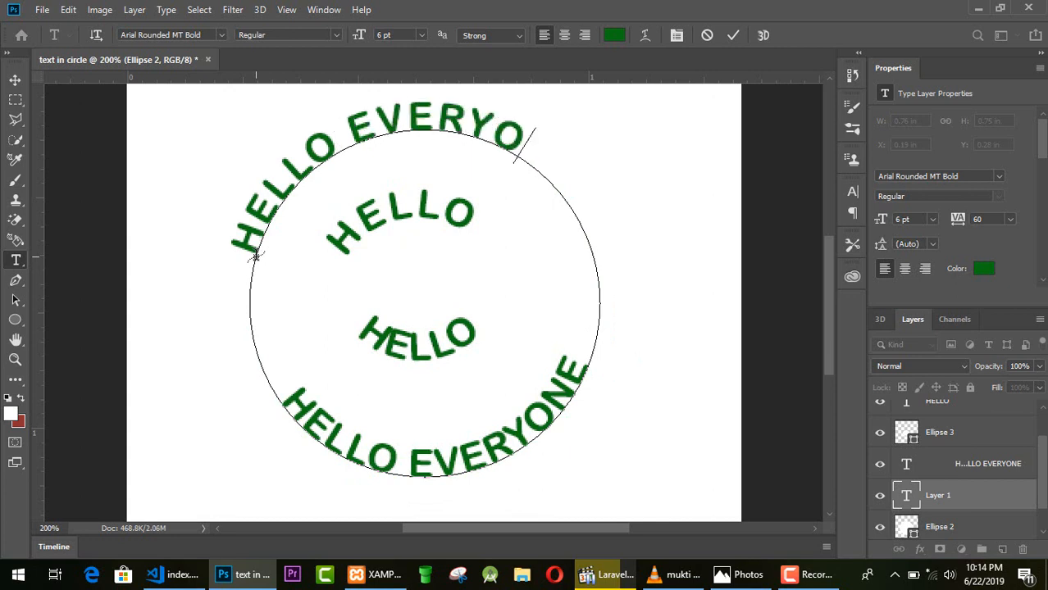
text(NE)
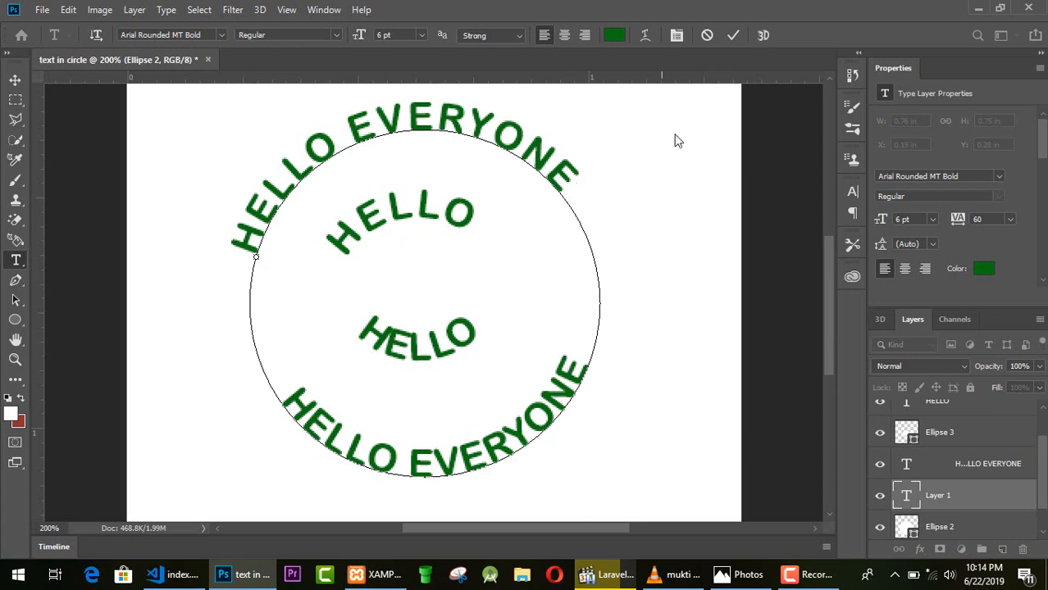
click(732, 35)
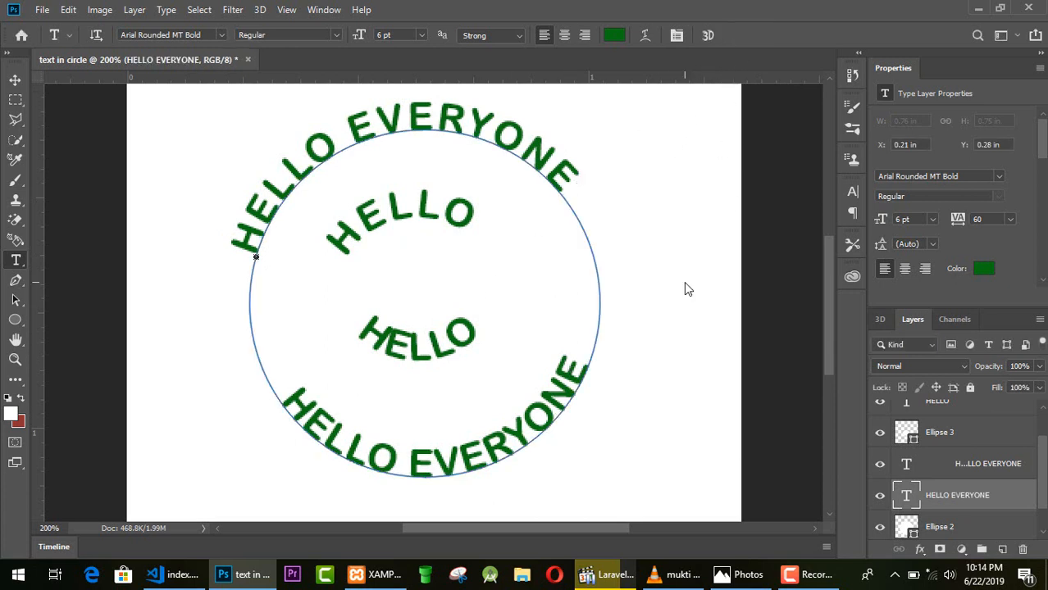